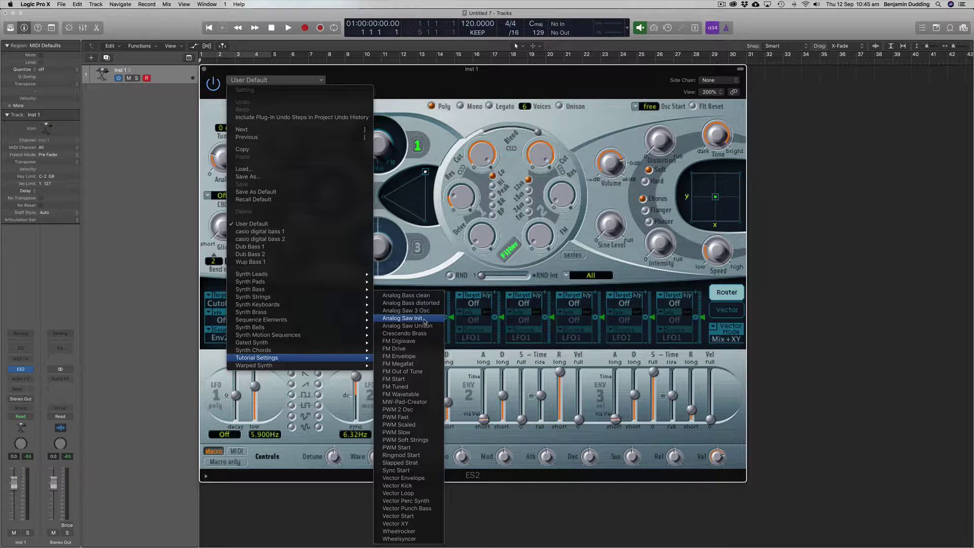
Load the Analog Saw Init tutorial setting and make oscillator 1 a sine tuned to -12 semitones
click(425, 322)
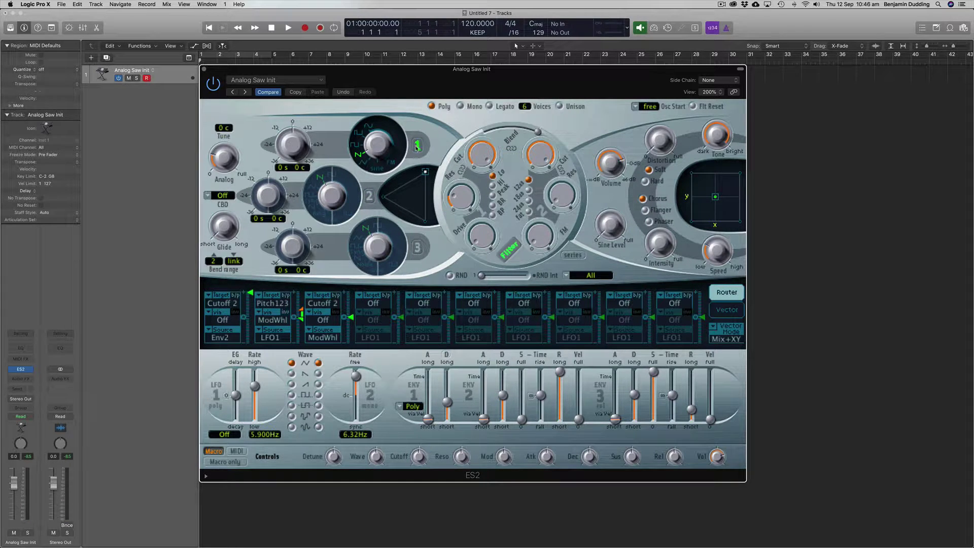
mouse_move(542, 158)
drag(372, 146, 384, 173)
drag(290, 144, 290, 167)
Add a Channel EQ to the instrument track and, with its analyzer in view, retune oscillator 1 to -5 semitones
click(22, 349)
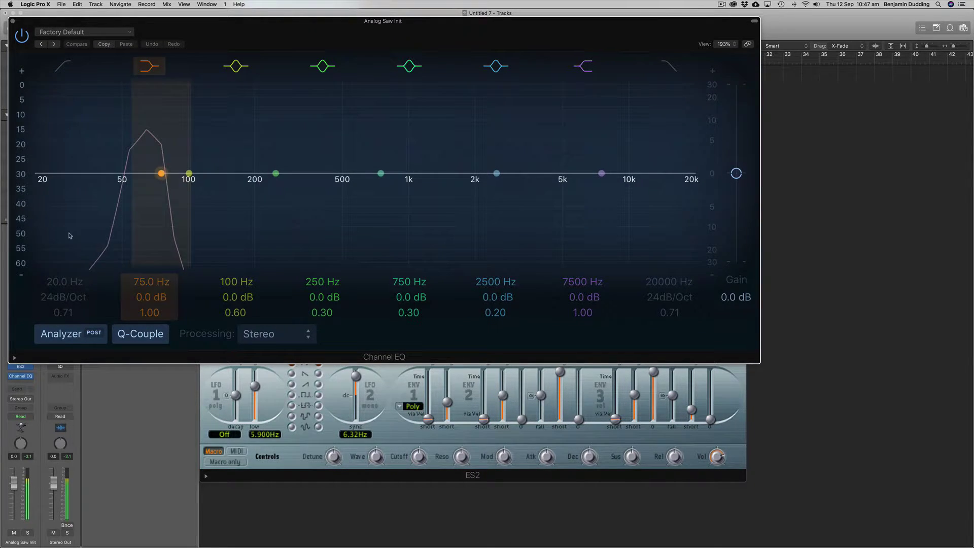
drag(96, 25, 545, 118)
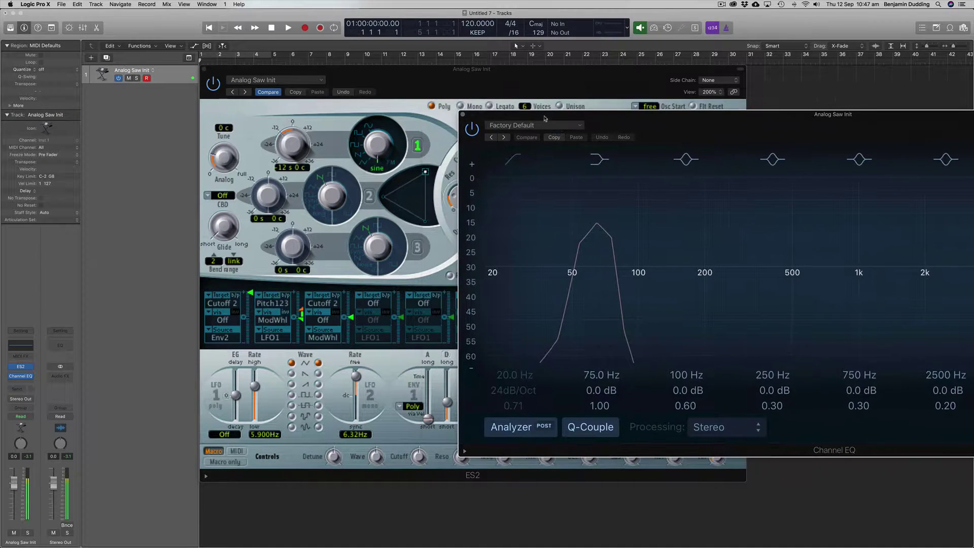
drag(285, 147, 284, 144)
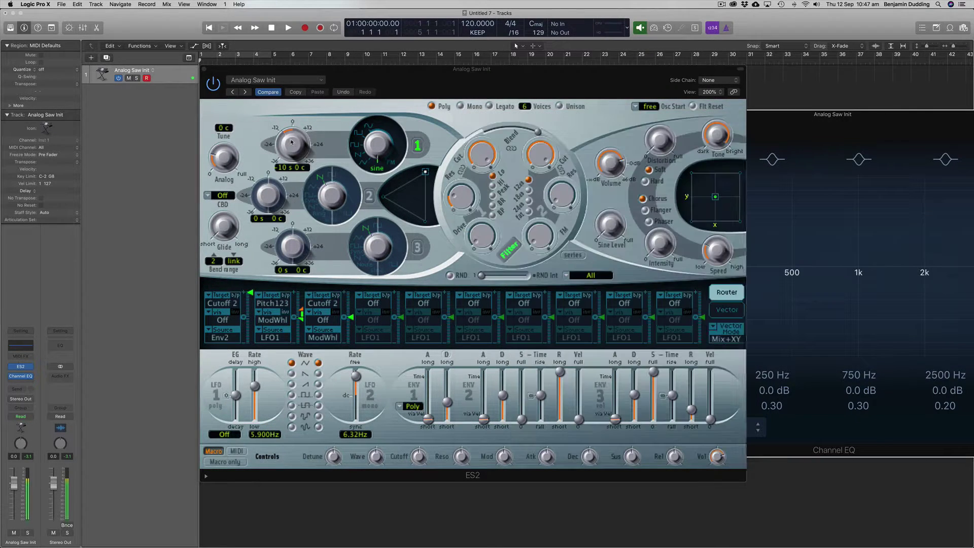
drag(291, 142, 292, 135)
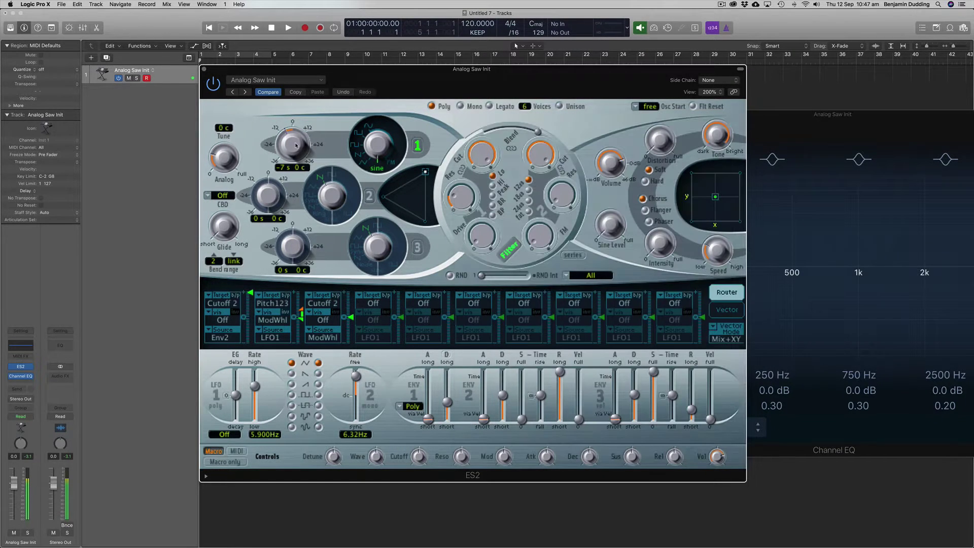
drag(657, 74, 502, 83)
drag(136, 152, 137, 150)
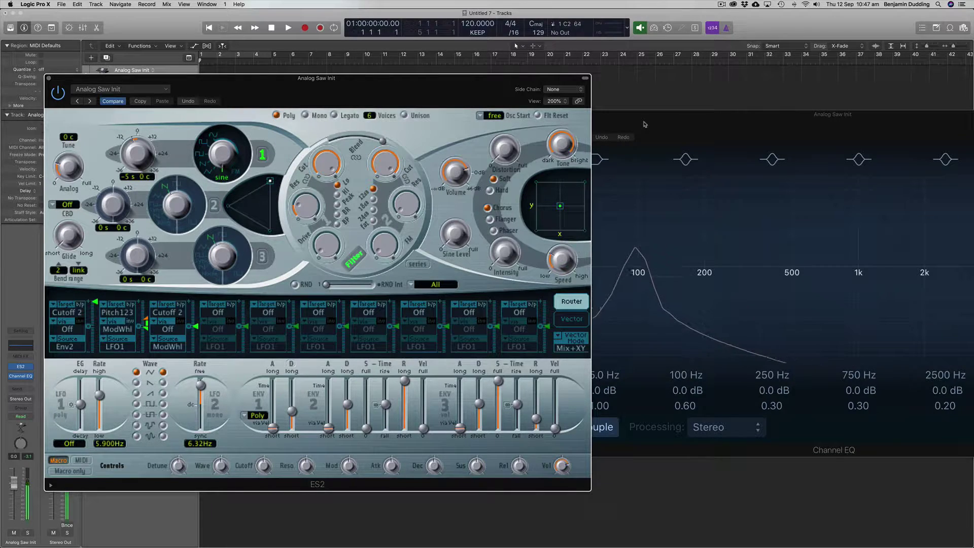
Examine the sine's fundamental peak on the Channel EQ analyzer and close the EQ
drag(644, 124, 770, 118)
mouse_move(741, 231)
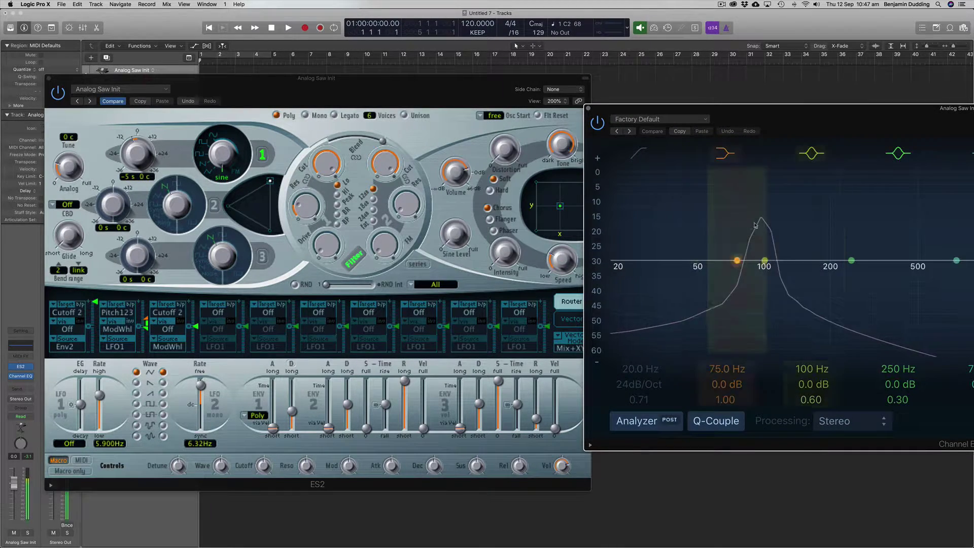
click(588, 109)
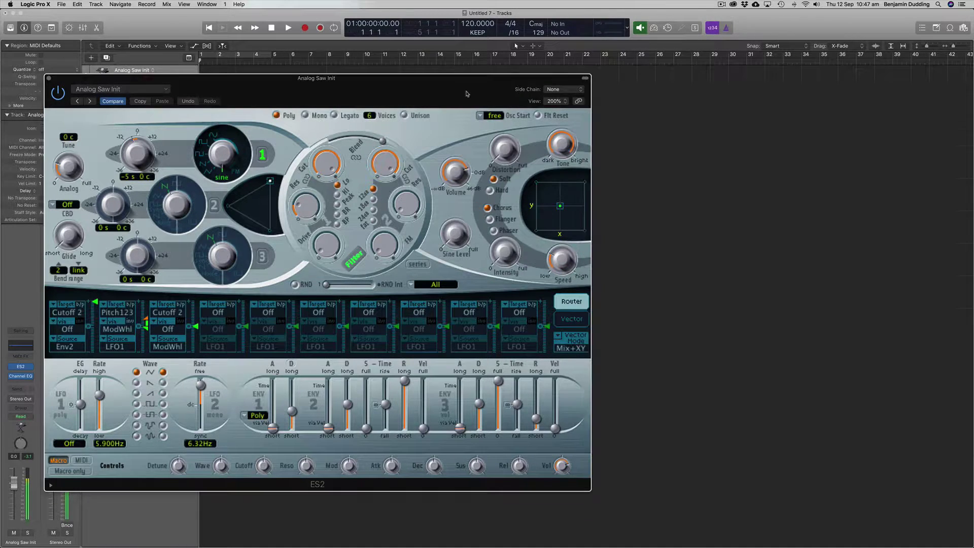
drag(455, 85, 611, 77)
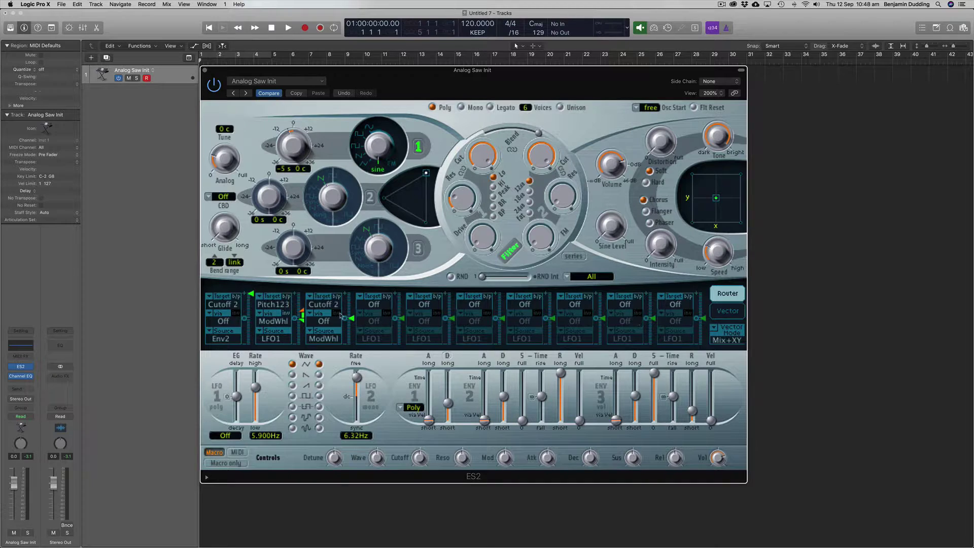
Set the second modulation routing to target Pitch123 with Env1 as source and via Off
click(272, 305)
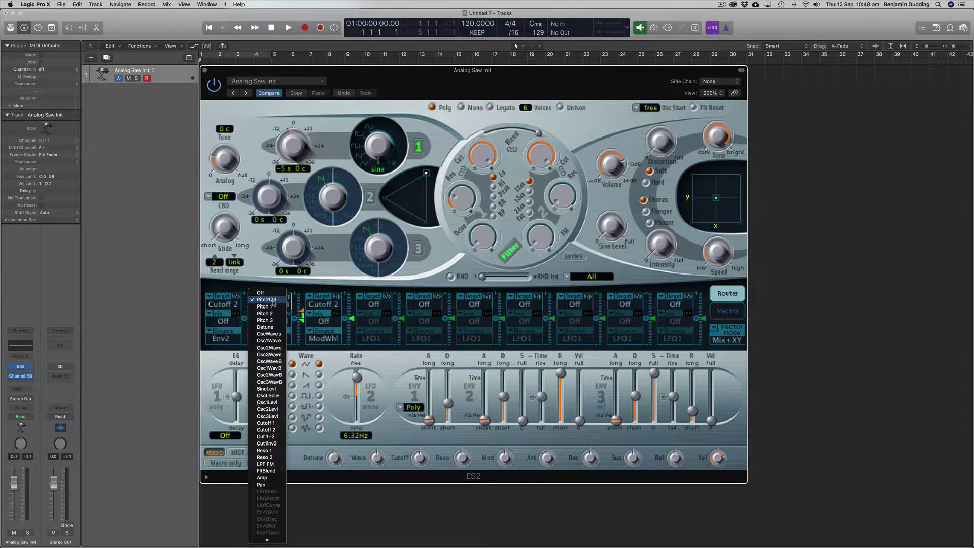
click(272, 302)
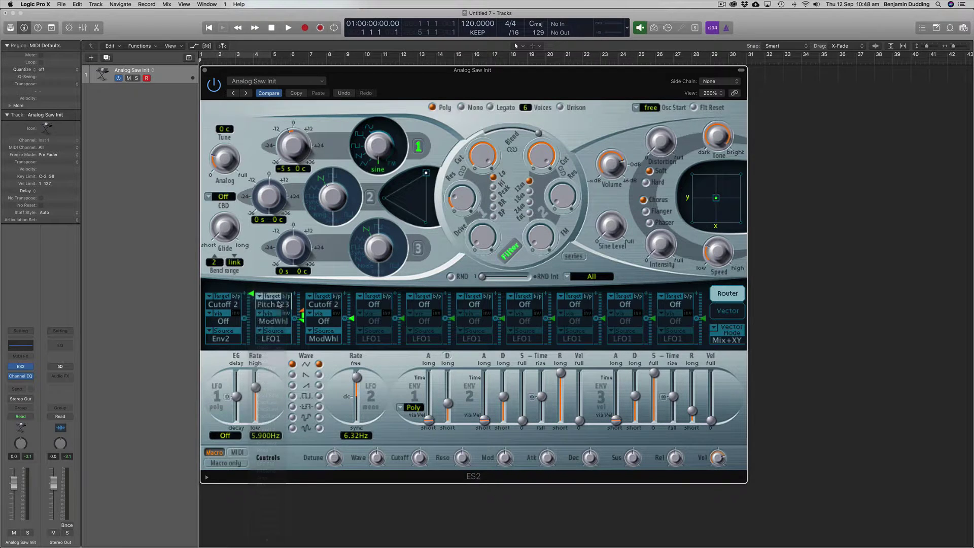
click(271, 338)
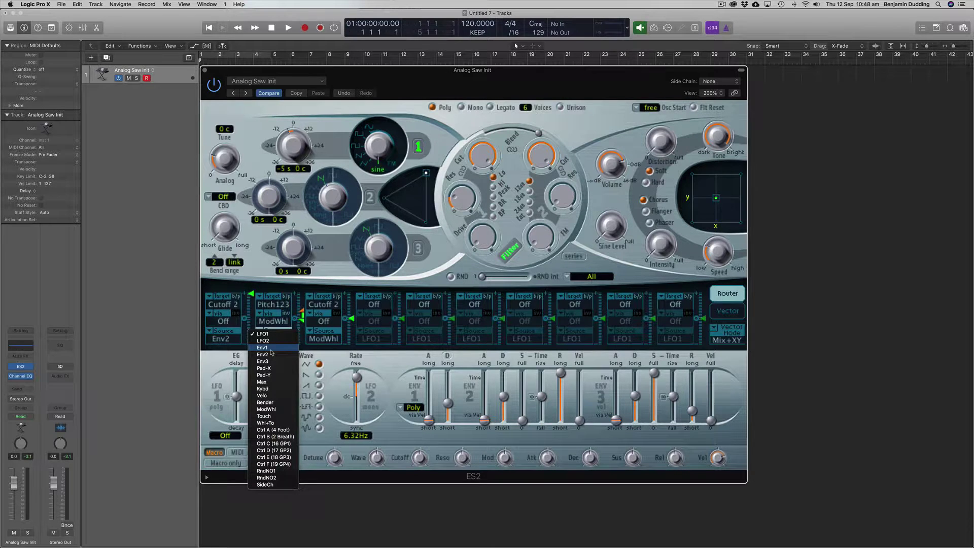
click(271, 349)
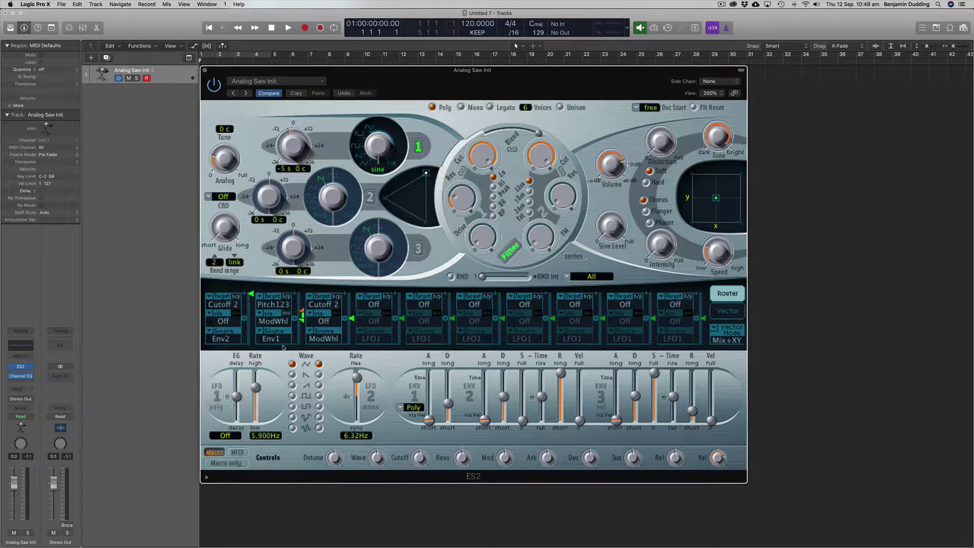
click(270, 323)
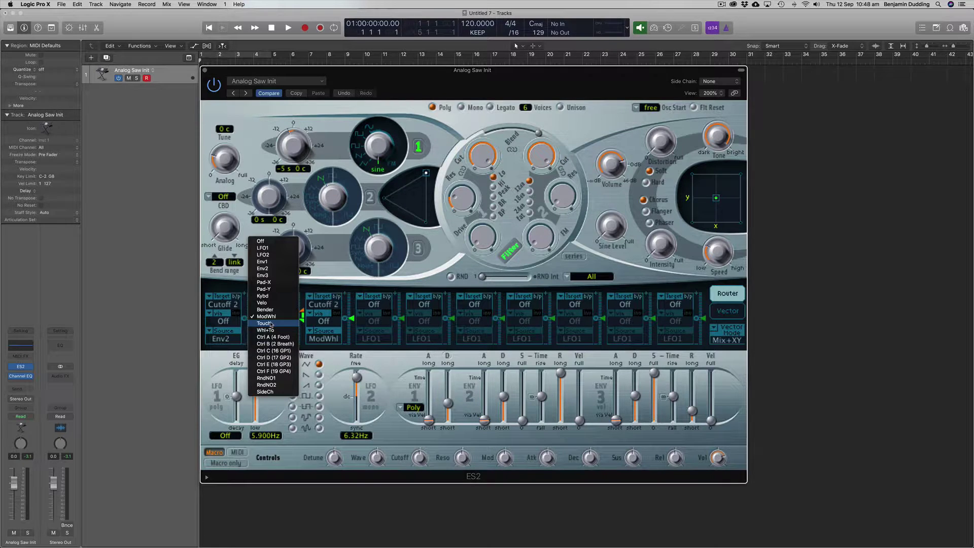
click(260, 240)
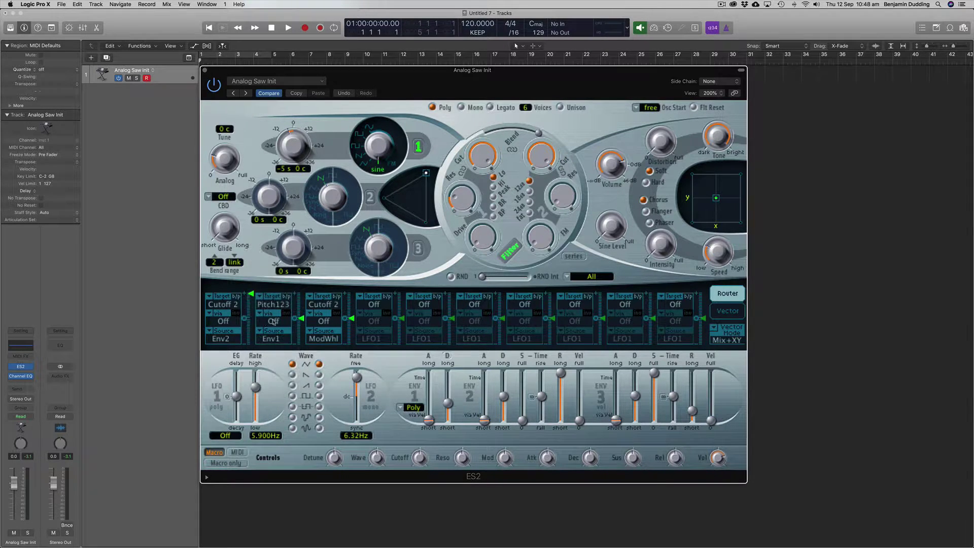
Raise the modulation amount of the Env1 to Pitch123 routing to maximum
mouse_move(303, 315)
drag(303, 320, 301, 315)
drag(302, 314, 302, 291)
Keep envelope 1's attack at its shortest, shorten its decay, and fine-tune the Pitch123 modulation amount to just below maximum
click(429, 419)
drag(429, 419, 430, 421)
click(449, 403)
drag(449, 404, 449, 407)
mouse_move(301, 303)
mouse_move(302, 303)
mouse_down()
mouse_move(302, 287)
mouse_move(302, 296)
mouse_up()
Shape envelope 3 with sustain at minimum, a slightly shorter decay and a slightly longer release
mouse_move(655, 373)
mouse_move(656, 373)
mouse_down()
mouse_move(655, 388)
mouse_move(655, 373)
mouse_up()
drag(655, 374, 655, 429)
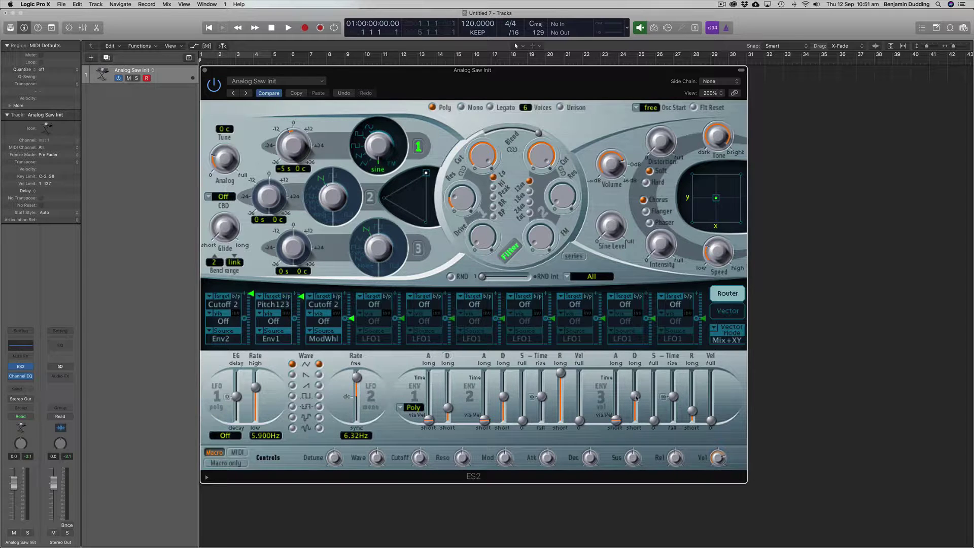
drag(636, 398, 637, 402)
drag(694, 412, 693, 409)
mouse_move(694, 409)
mouse_down()
mouse_move(693, 395)
mouse_move(695, 406)
mouse_up()
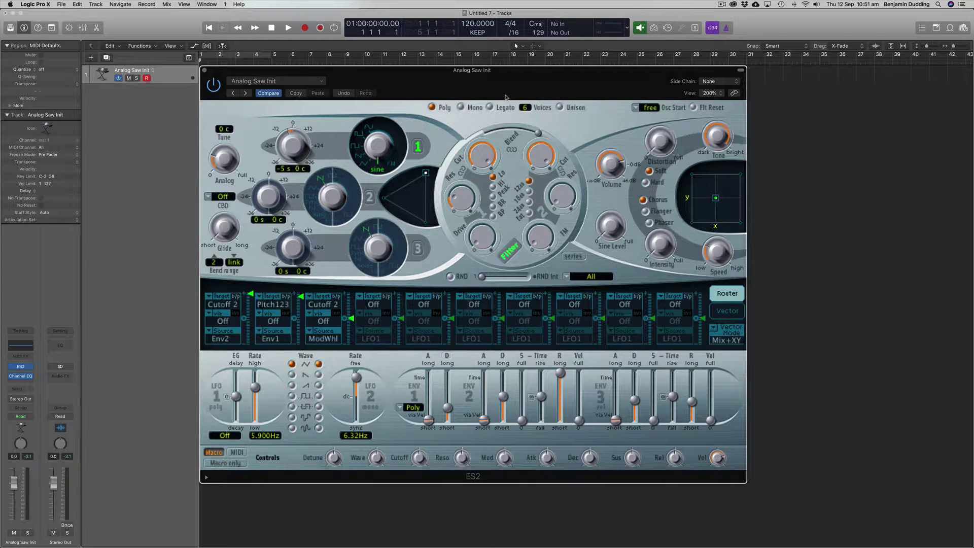
Switch the synth's voice mode to Mono and set Osc Start to hard
click(461, 108)
click(636, 109)
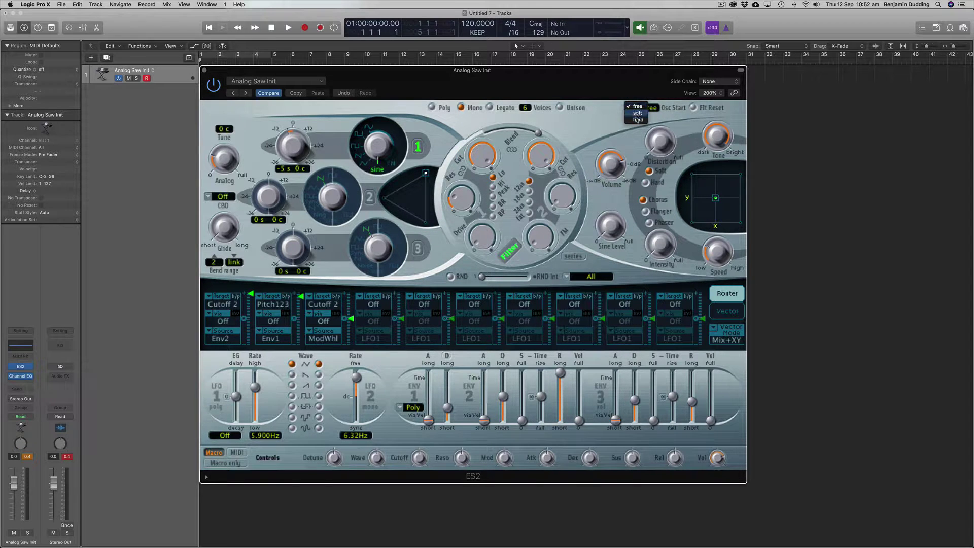
click(637, 120)
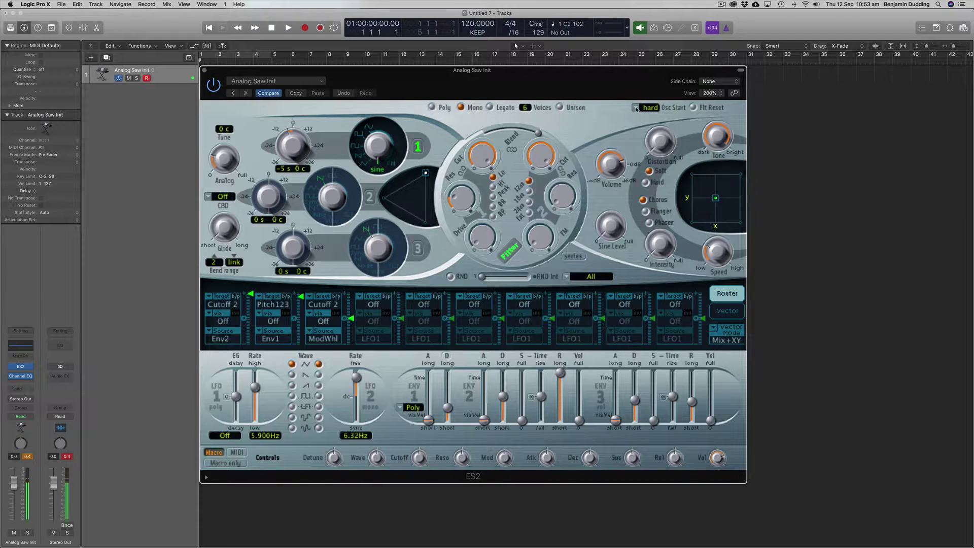
Try Osc Start on free for comparison and restore it to hard
click(635, 108)
click(637, 93)
click(636, 109)
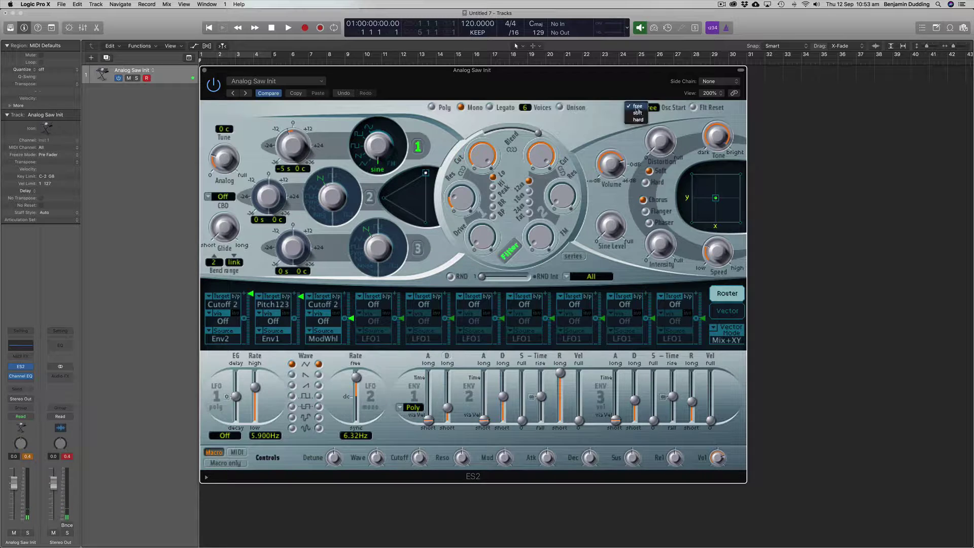
click(617, 129)
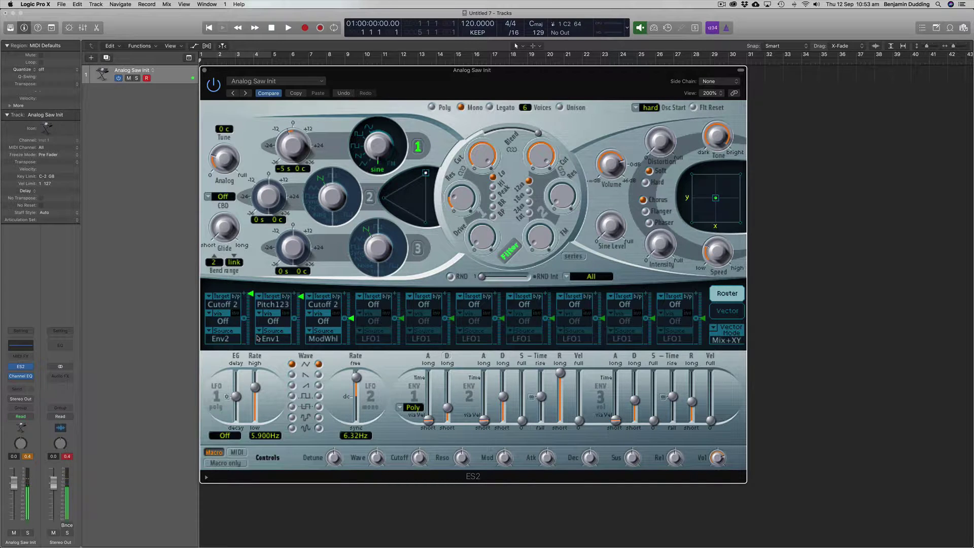
Retune oscillator 1 to -6 semitones while checking the kick's low-end peak on the Channel EQ analyzer
click(149, 428)
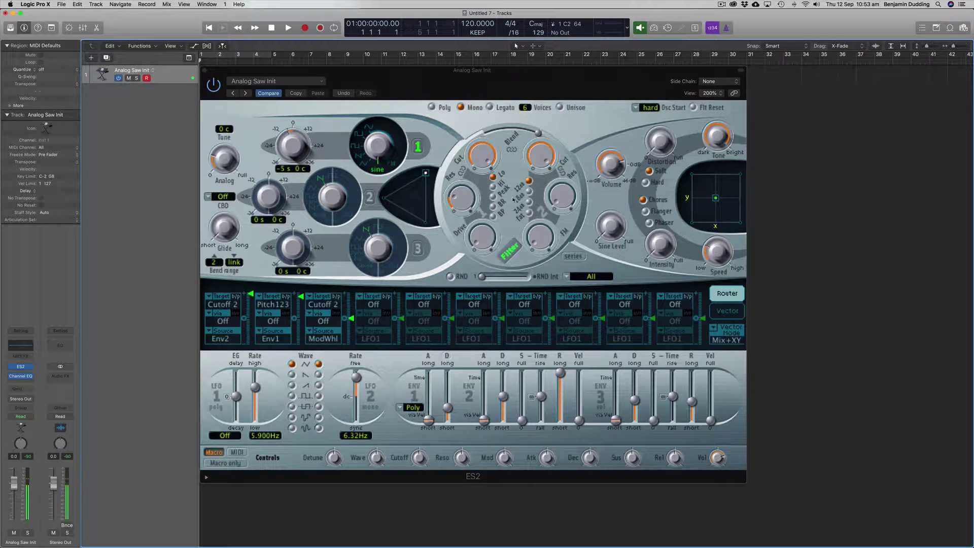
click(21, 346)
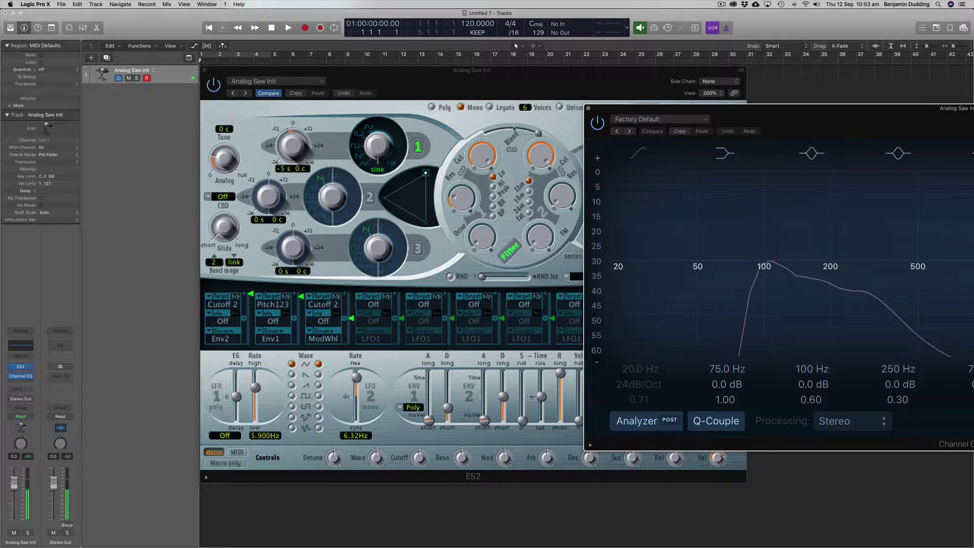
click(288, 145)
scroll(287, 145, down, 1)
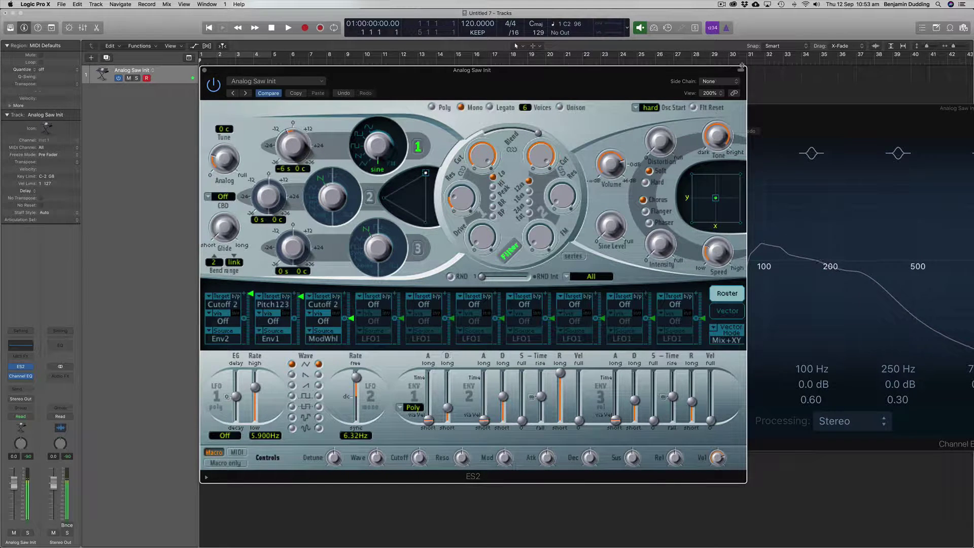
click(772, 108)
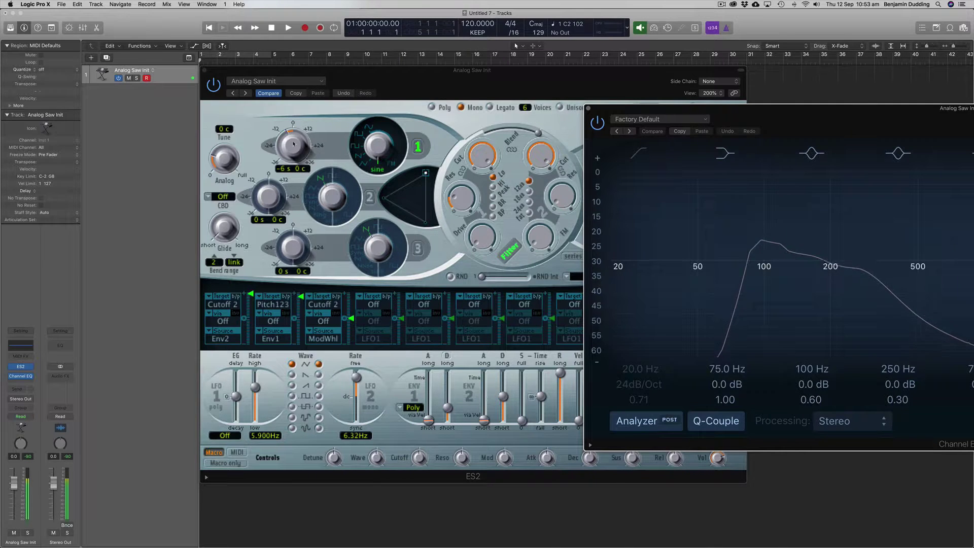
mouse_move(756, 248)
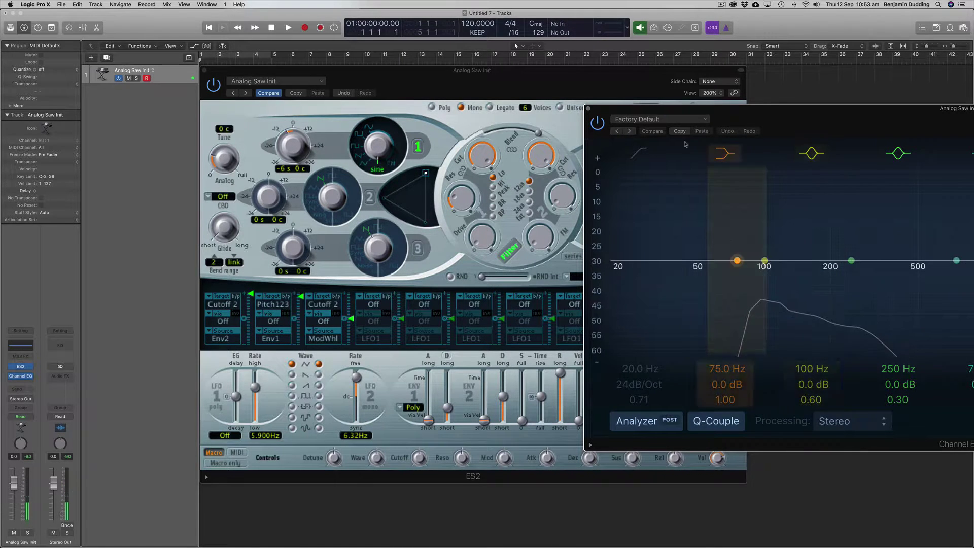
click(587, 108)
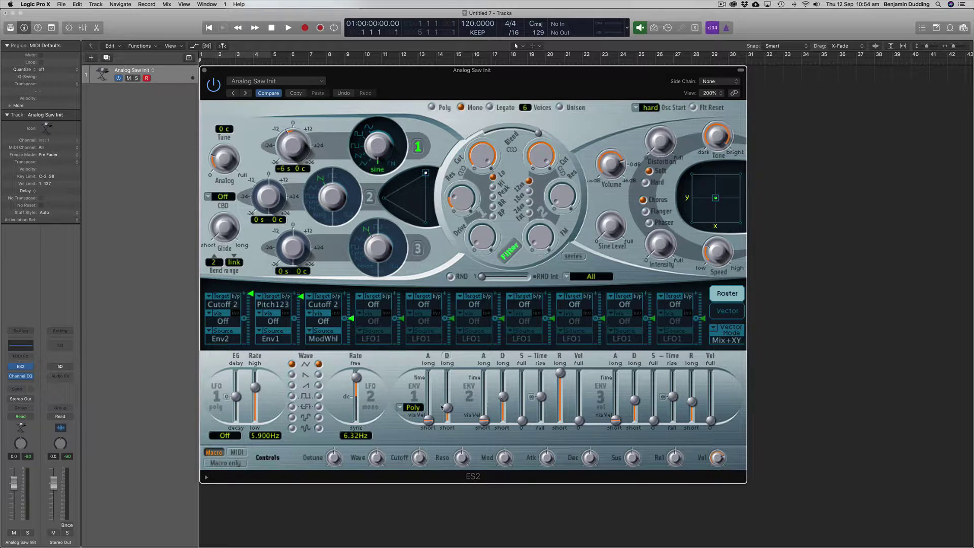
Fine-tune envelope 1's decay and slightly shorten envelope 3's release, with envelope 3's sustain time kept Off
drag(443, 407, 449, 411)
drag(692, 401, 693, 406)
click(673, 398)
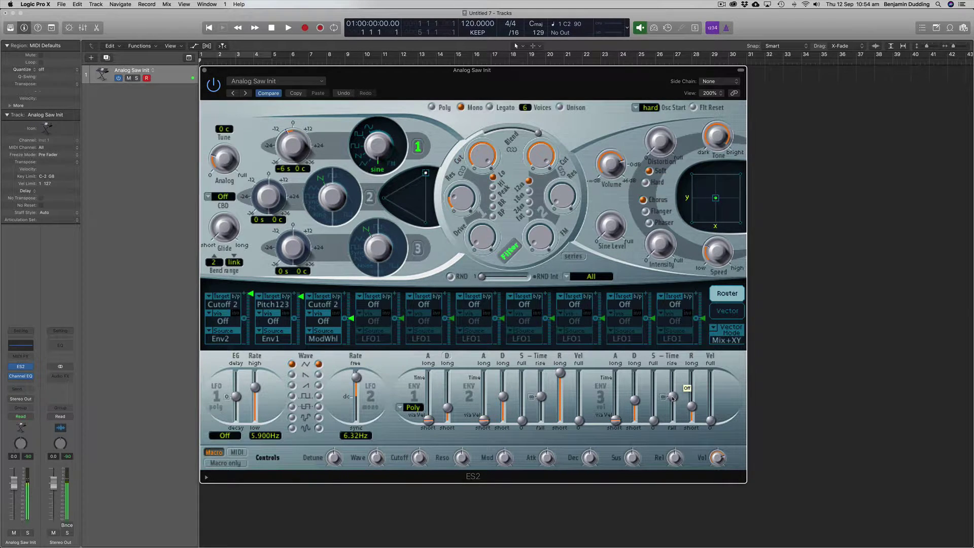
click(673, 398)
Set the synth's distortion to about 9.2 dB, comparing the Hard type before returning to Soft
mouse_move(662, 144)
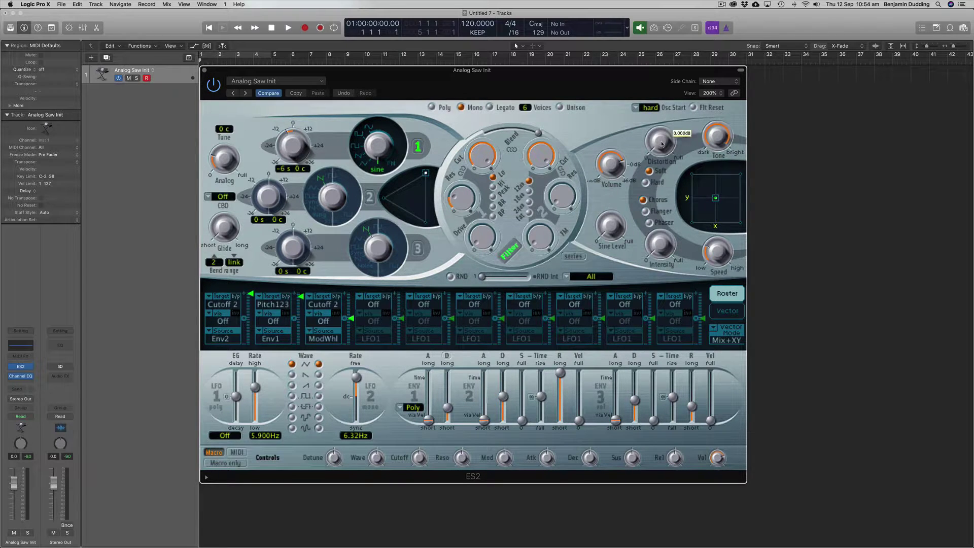
drag(662, 144, 662, 80)
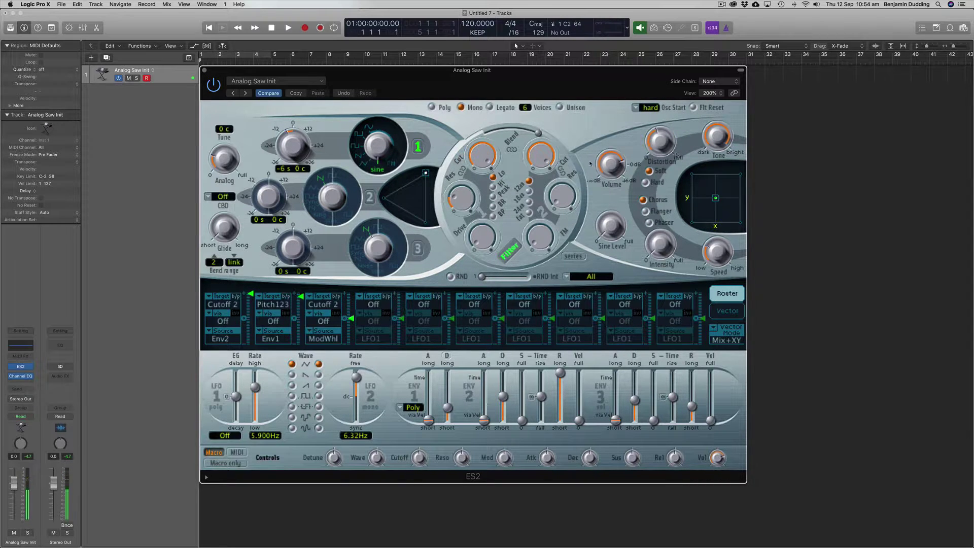
mouse_move(612, 166)
drag(662, 145, 662, 111)
drag(664, 77, 665, 130)
click(645, 182)
mouse_move(664, 142)
mouse_down()
mouse_move(663, 87)
mouse_move(667, 161)
mouse_move(664, 85)
mouse_move(667, 145)
mouse_up()
click(648, 170)
Tighten envelope 3 by shortening both its release and its decay a little
drag(694, 407, 692, 411)
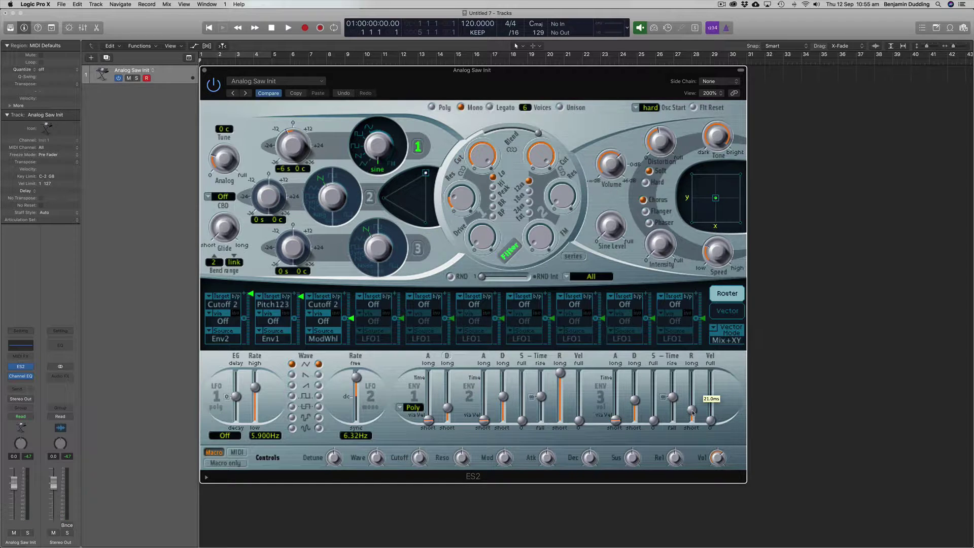
drag(691, 411, 692, 414)
drag(634, 400, 632, 406)
mouse_move(662, 139)
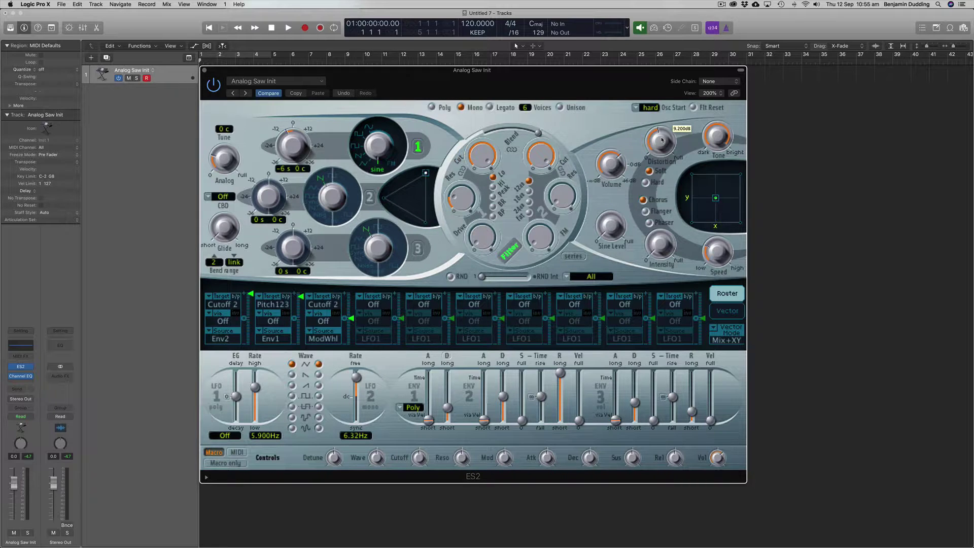
Insert a stereo Overdrive effect after the Channel EQ on the instrument track
click(29, 383)
mouse_move(28, 451)
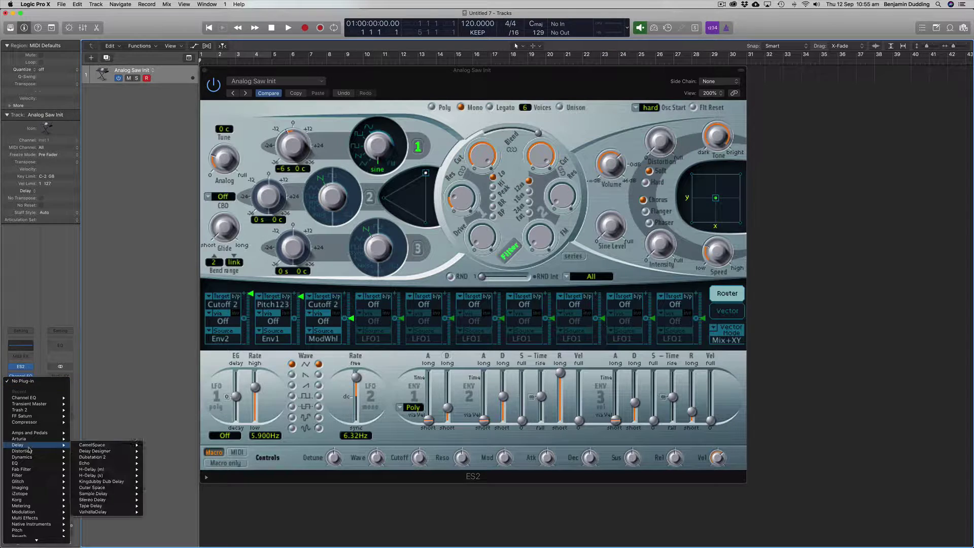
mouse_move(90, 463)
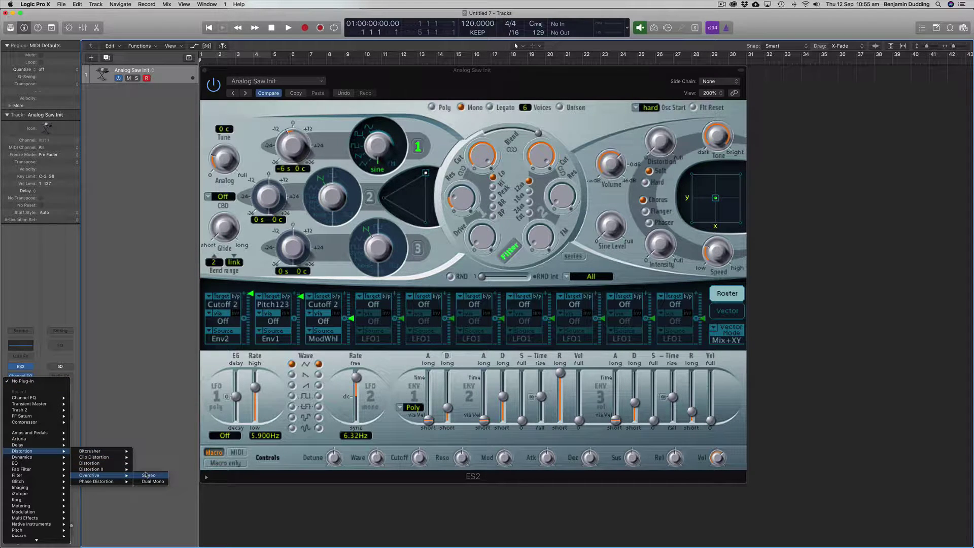
click(146, 476)
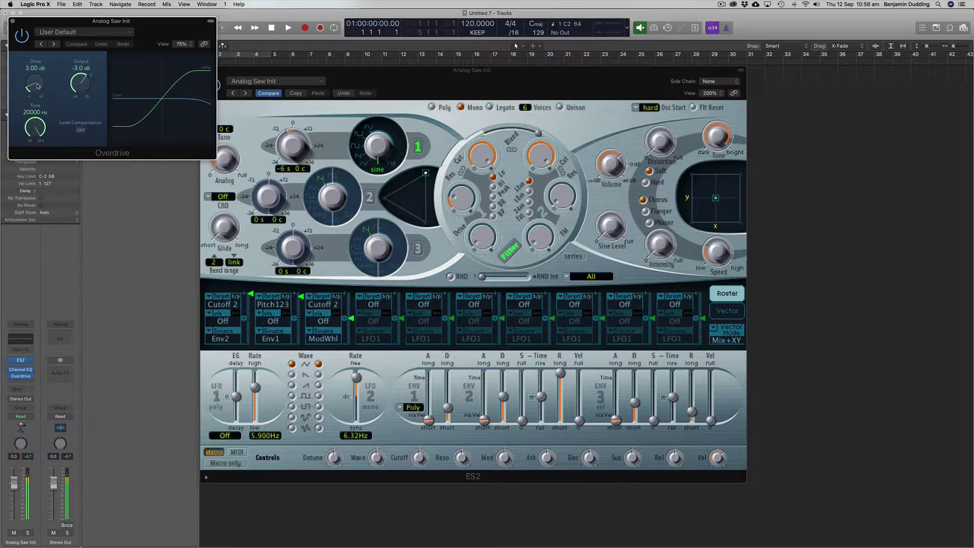
Raise the Overdrive's drive to 12 dB and start lowering its output level
click(40, 86)
drag(41, 85, 51, 43)
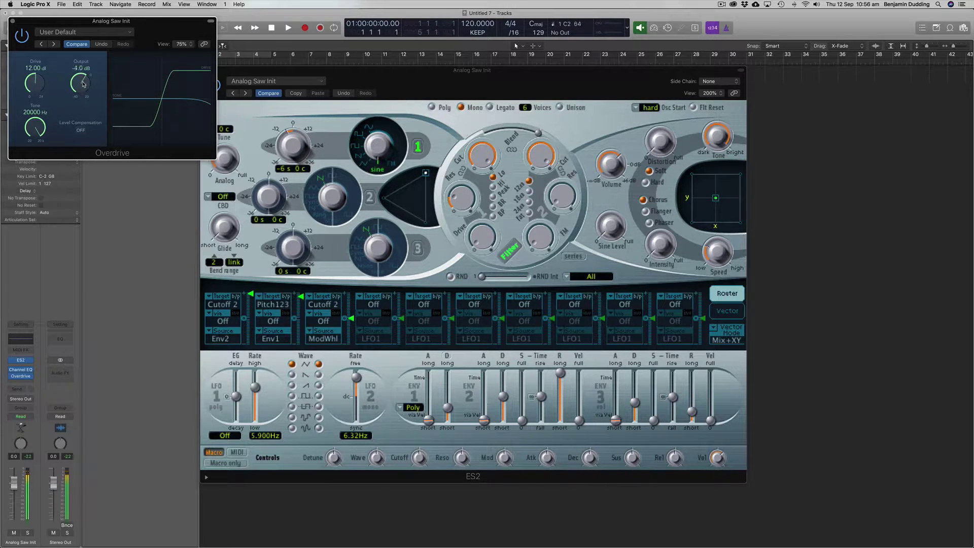
mouse_move(83, 90)
mouse_down()
mouse_move(84, 76)
mouse_move(81, 87)
mouse_up()
Lower the Overdrive's output to -12 dB, repeatedly bypassing the effect to compare the level and tone with and without it
click(22, 37)
click(22, 37)
drag(77, 83, 80, 91)
click(22, 37)
click(22, 37)
click(22, 37)
drag(90, 90, 89, 94)
click(21, 37)
drag(82, 89, 81, 84)
click(21, 39)
click(21, 38)
click(21, 39)
mouse_move(43, 95)
mouse_down()
mouse_move(52, 77)
mouse_move(55, 88)
mouse_up()
click(22, 37)
Set the synth's distortion to about 7.2 dB and close the Overdrive window
click(661, 146)
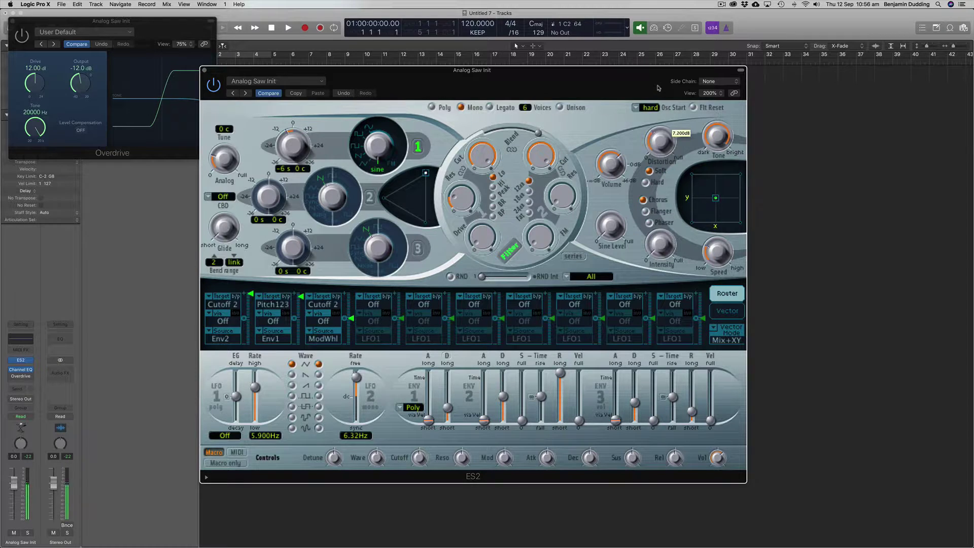
drag(658, 83, 658, 82)
click(13, 21)
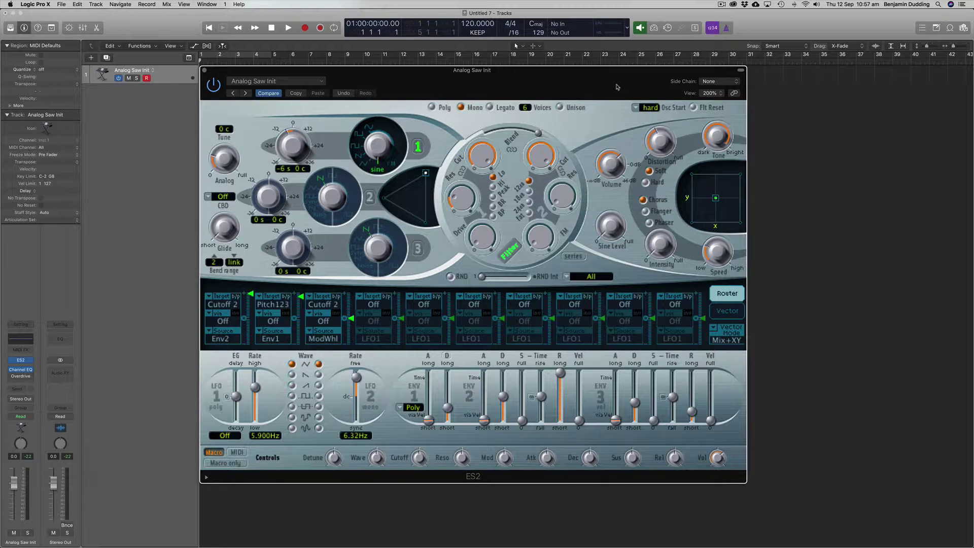
Enable oscillator 3, set its waveform to Noise, and move the oscillator mix point toward oscillator 3
click(418, 248)
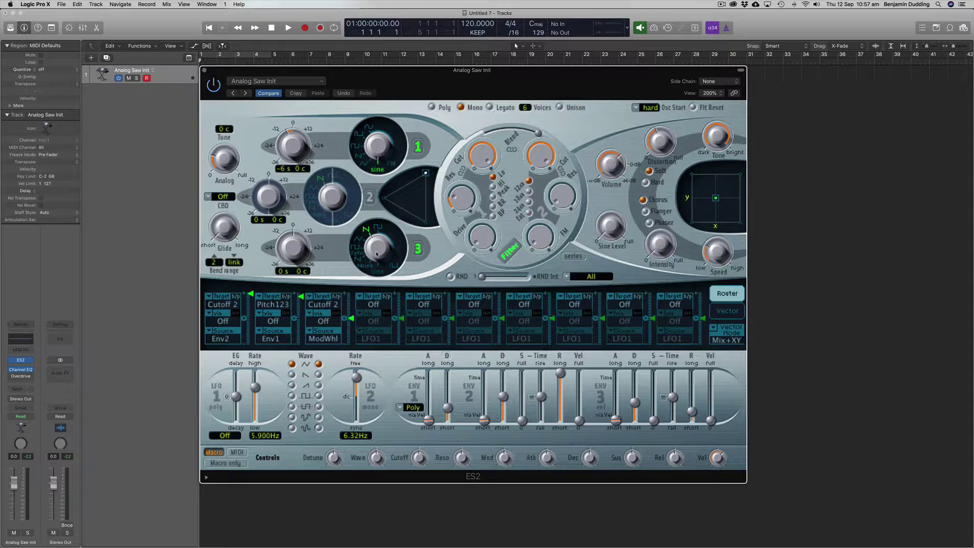
drag(377, 255, 381, 295)
drag(425, 172, 435, 232)
Route Env2 to Osc3Levl in the third modulation slot at full positive amount
click(325, 307)
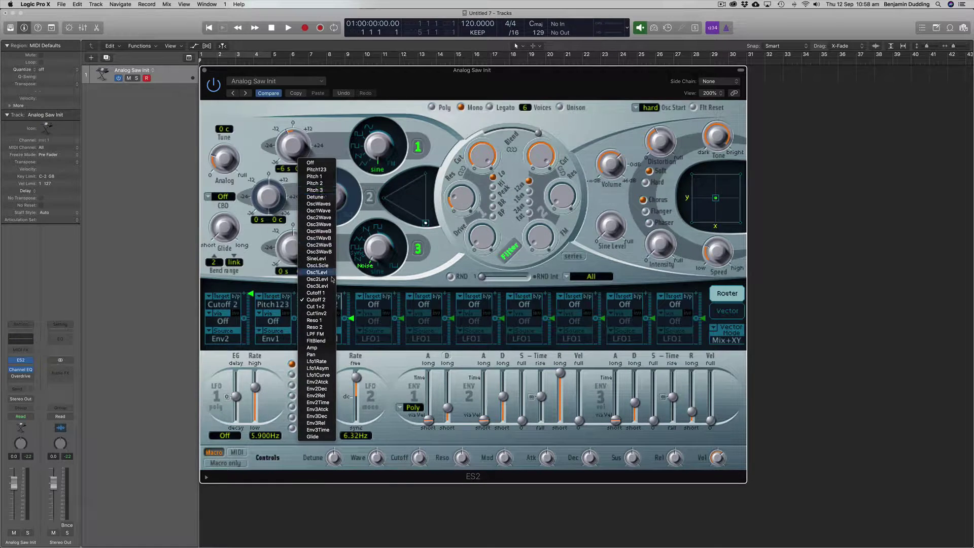
click(322, 289)
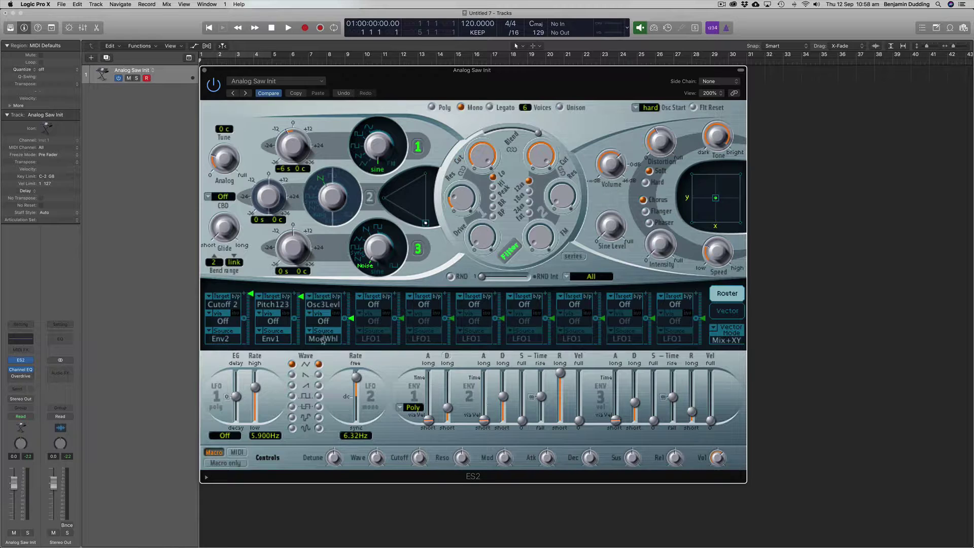
click(323, 335)
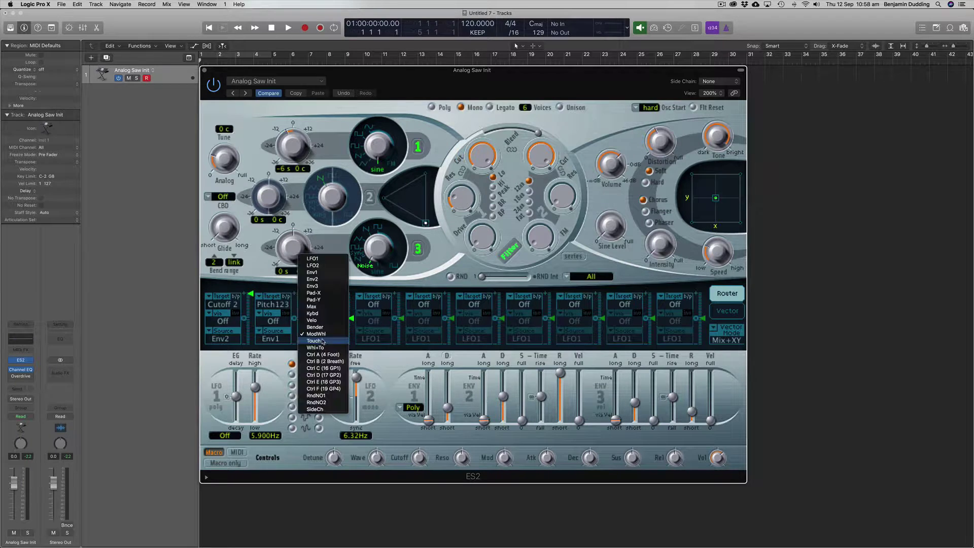
click(321, 279)
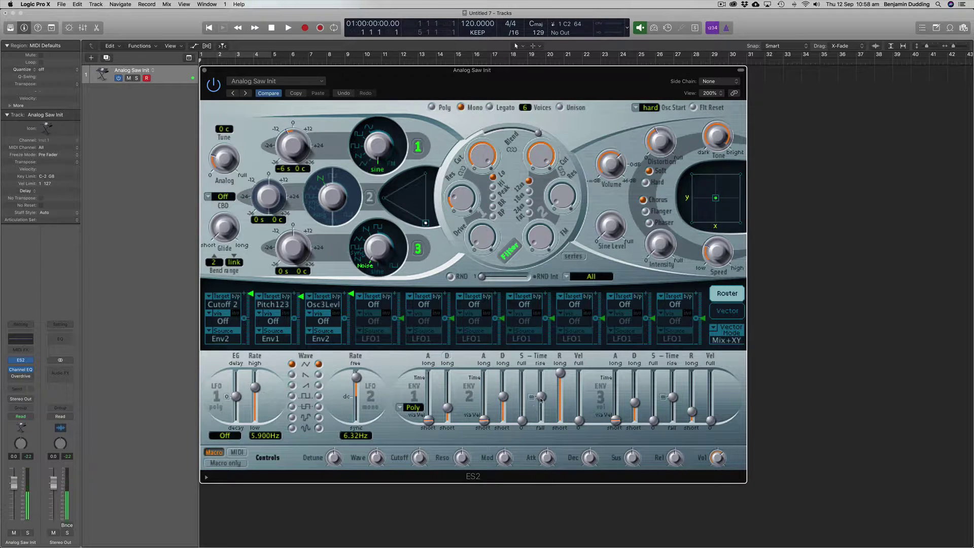
Shorten envelope 2 into a quick burst by minimizing its sustain time and release and keeping only a very short decay
drag(541, 396, 541, 420)
drag(560, 372, 560, 421)
drag(504, 398, 504, 420)
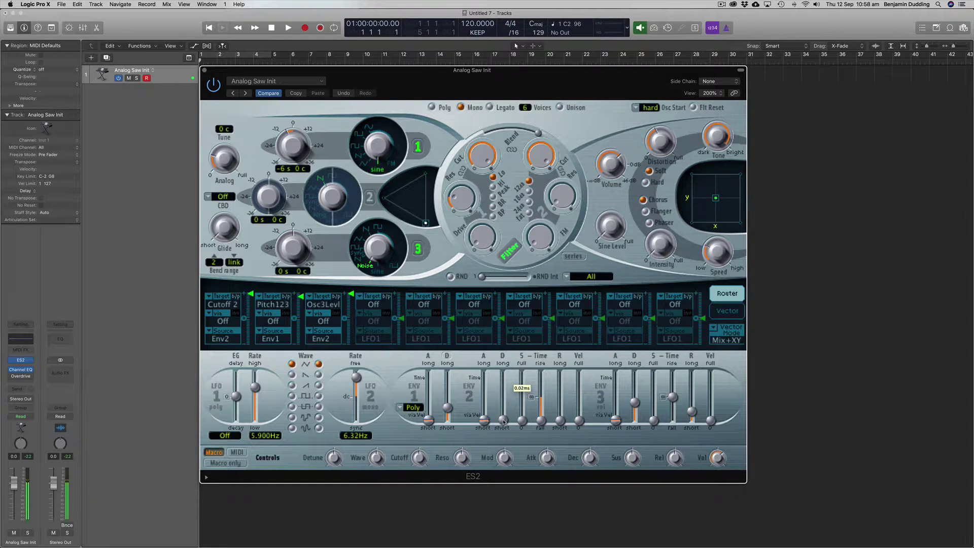
mouse_move(501, 420)
mouse_move(502, 419)
mouse_down()
mouse_move(504, 385)
mouse_move(507, 427)
mouse_move(506, 414)
mouse_up()
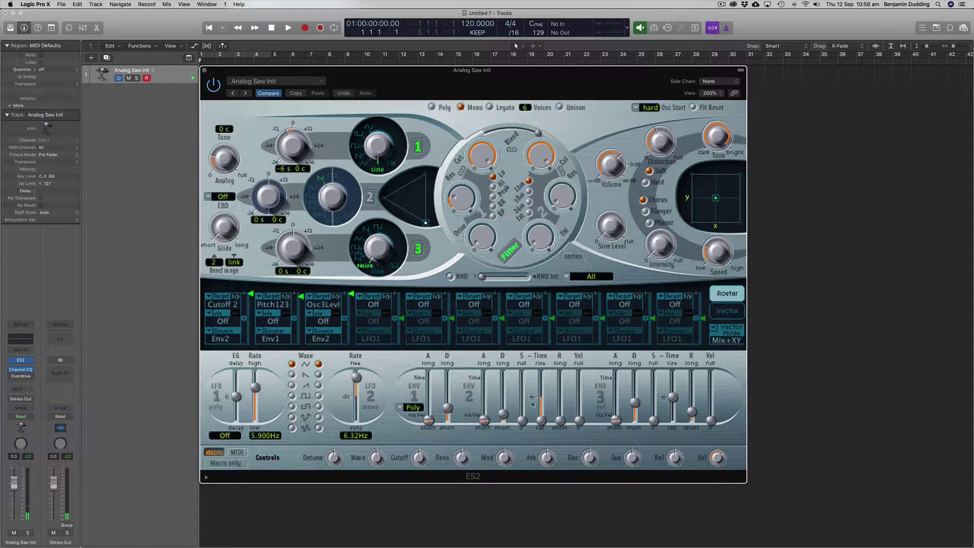
drag(539, 420, 505, 420)
Keep the third modulation slot at full amount and change its target to Pitch 3
mouse_move(350, 298)
mouse_down()
mouse_move(353, 449)
mouse_move(345, 280)
mouse_up()
click(322, 306)
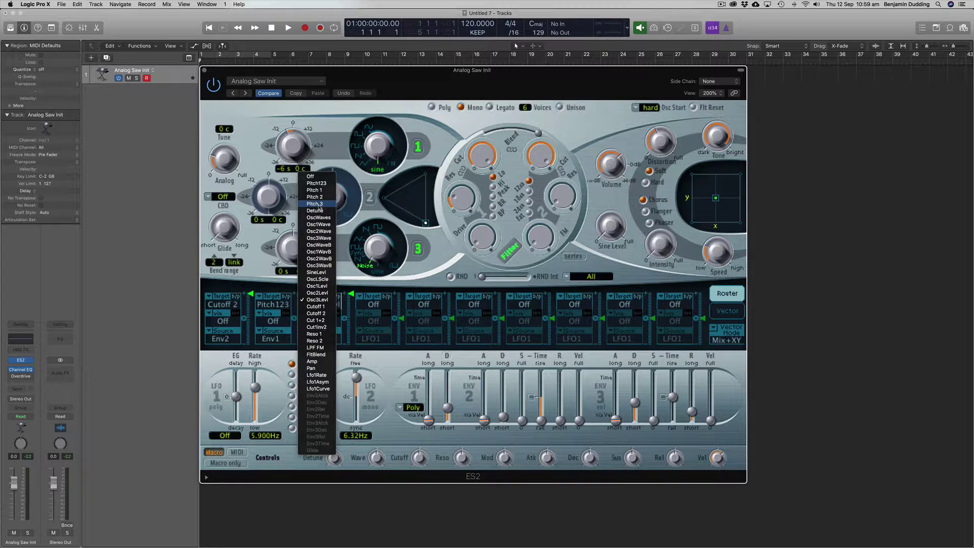
click(320, 204)
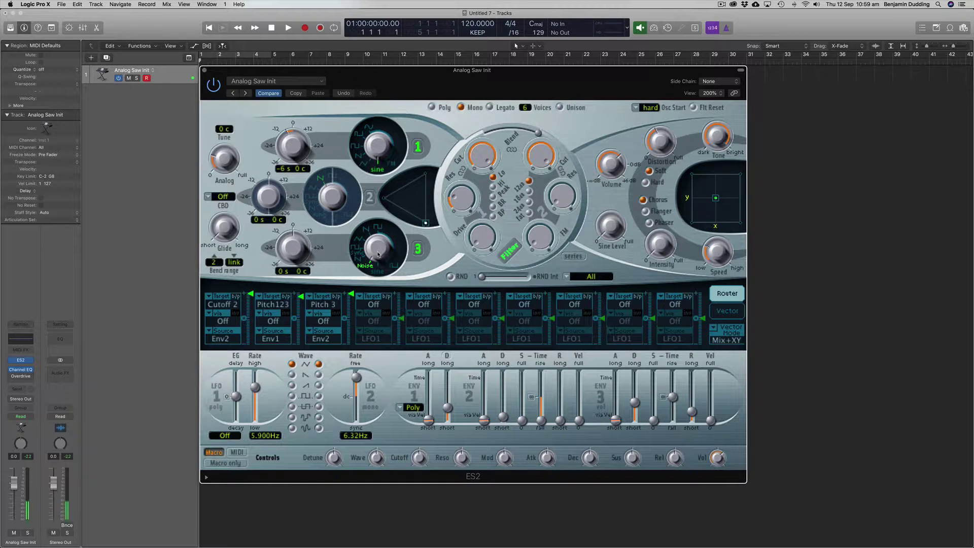
Switch oscillator 3 from noise to the glas1 digital waveform and lengthen envelope 2's decay slightly
drag(378, 255, 382, 264)
mouse_move(502, 419)
mouse_down()
mouse_move(504, 384)
mouse_move(503, 405)
mouse_up()
click(377, 273)
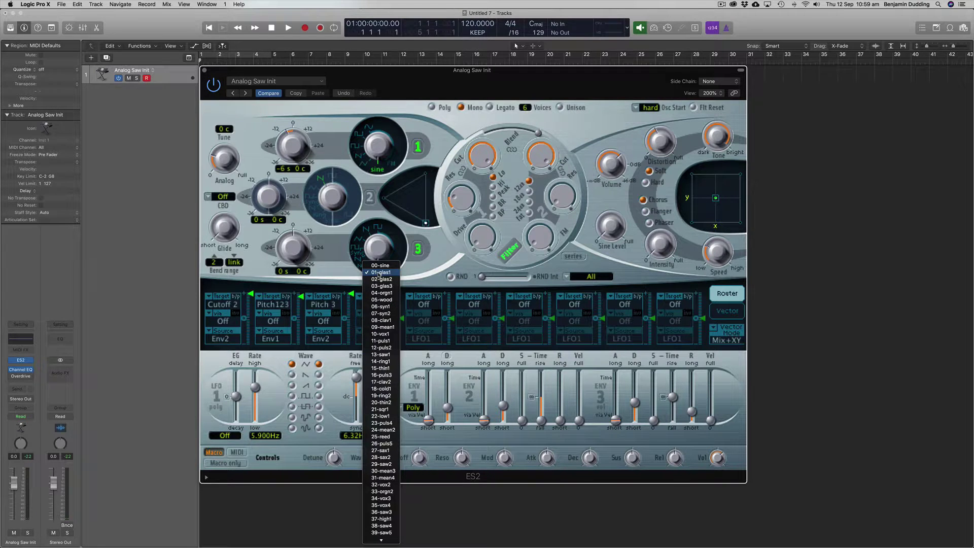
click(378, 272)
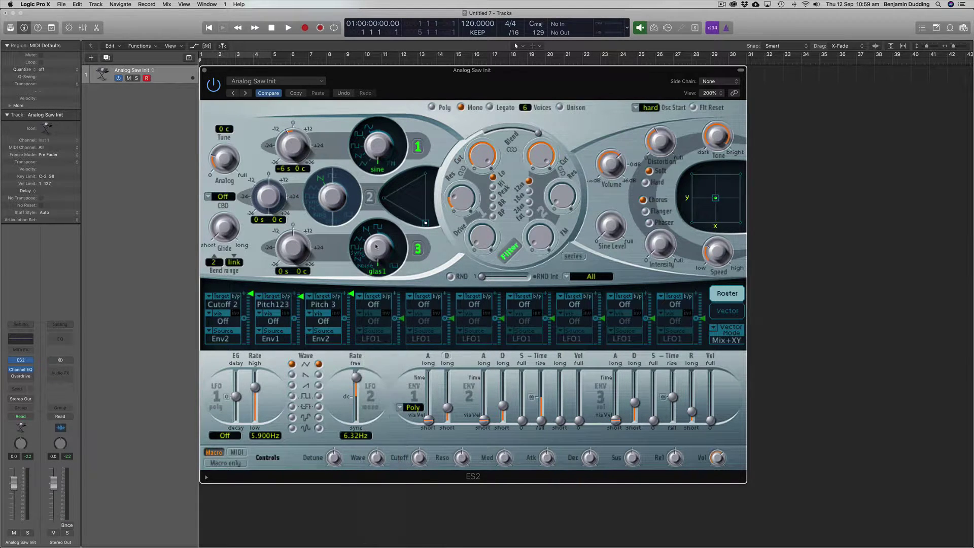
Change oscillator 3's digital waveform to iron2 and bring the third slot's pitch modulation amount down to the middle
drag(376, 272, 378, 276)
click(378, 276)
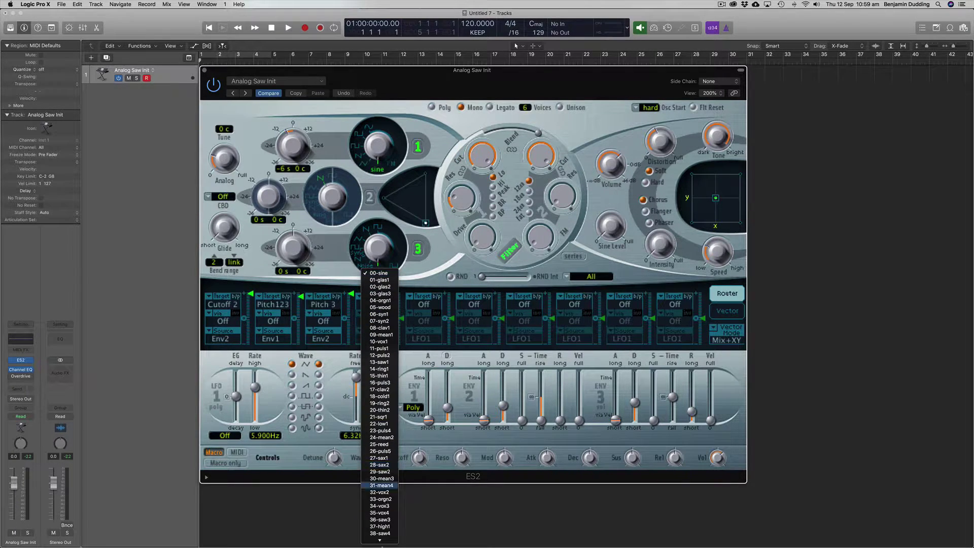
mouse_move(381, 540)
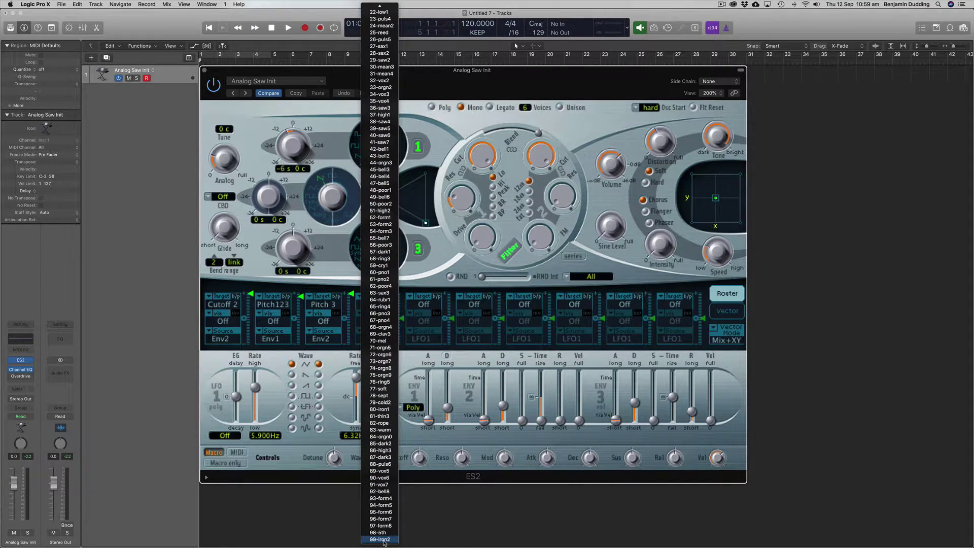
click(384, 540)
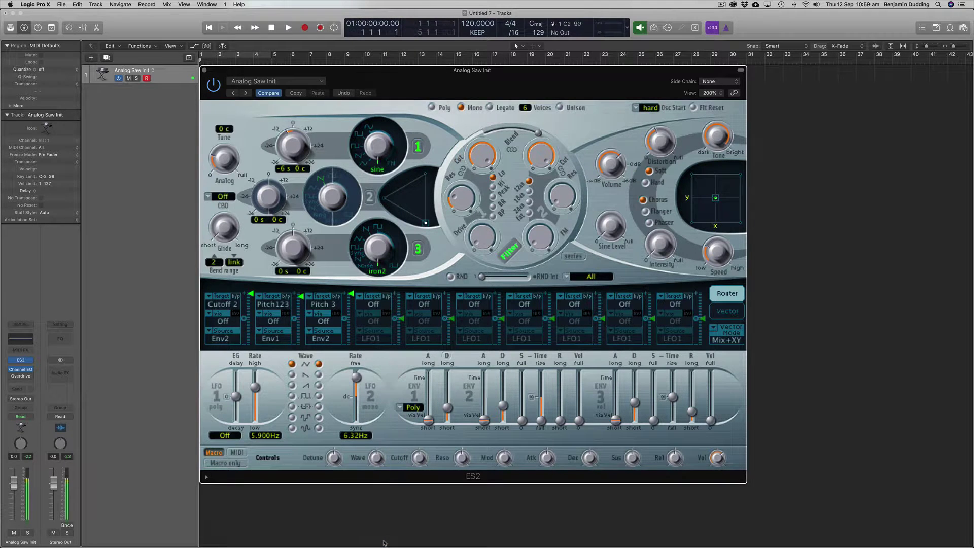
drag(357, 306, 354, 342)
Keep iron2 on oscillator 3 and raise the oscillator's tuning to 24 semitones
click(379, 271)
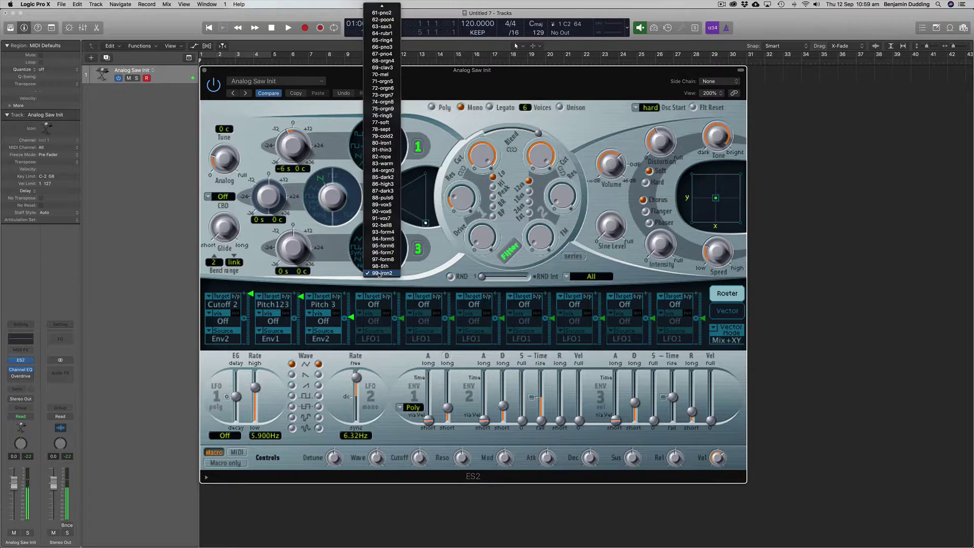
scroll(390, 22, up, 10)
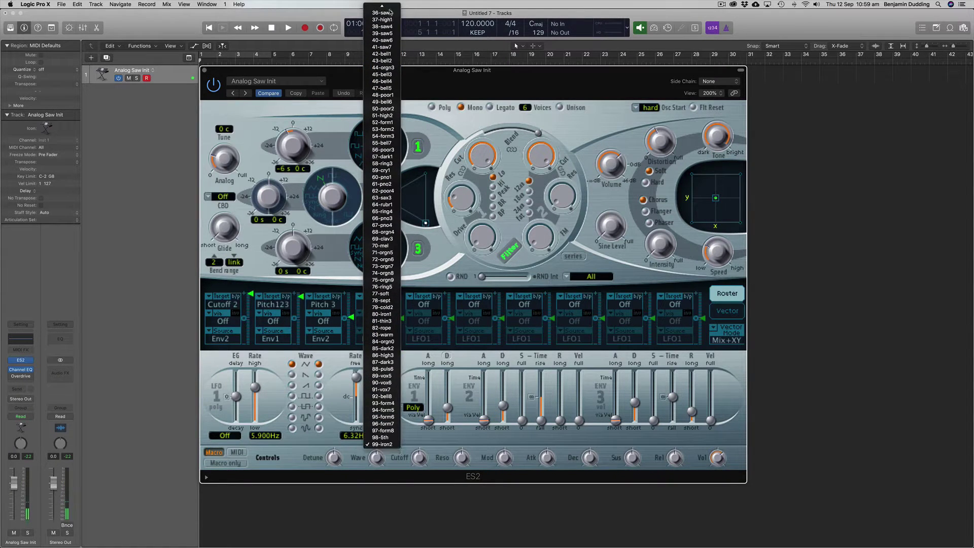
click(330, 238)
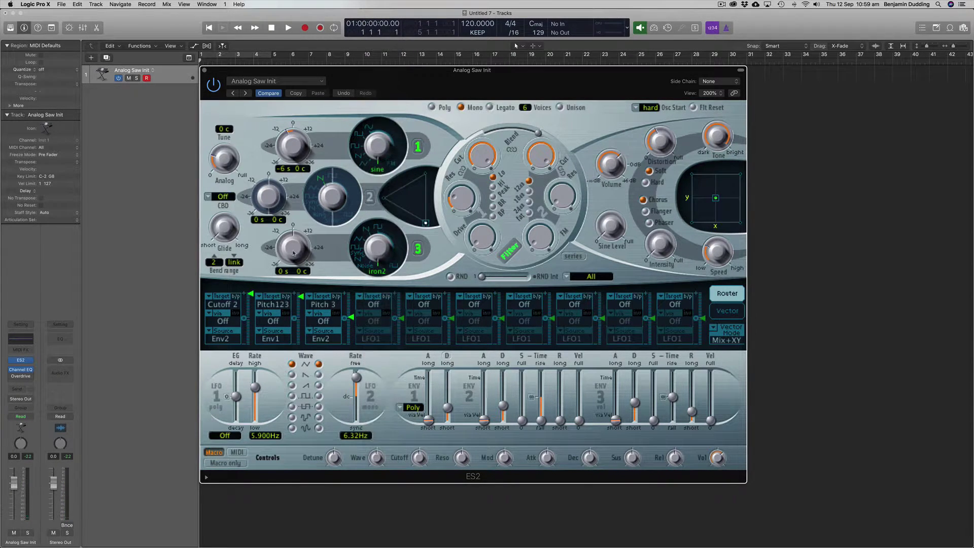
drag(294, 251, 296, 206)
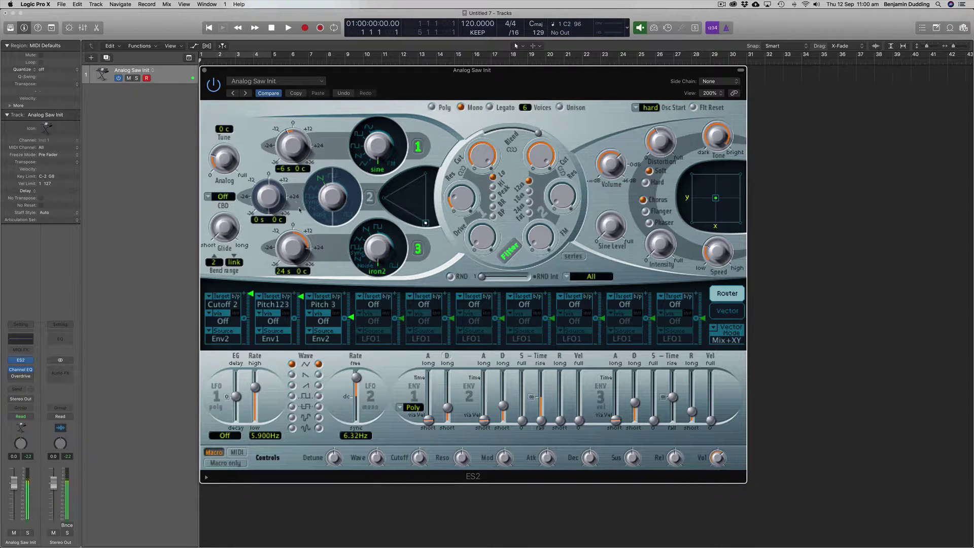
Try the ring3 and high1 digital waveforms on oscillator 3
click(383, 274)
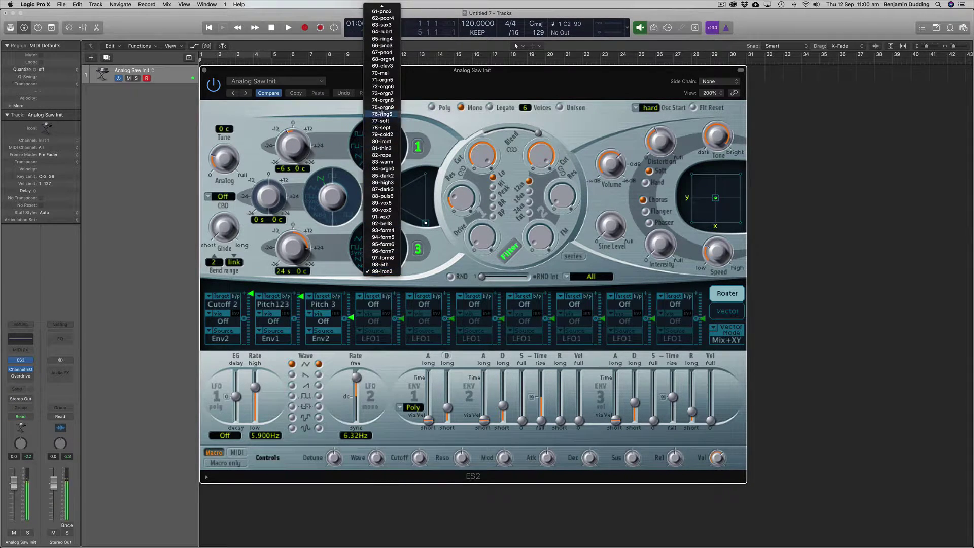
mouse_move(386, 5)
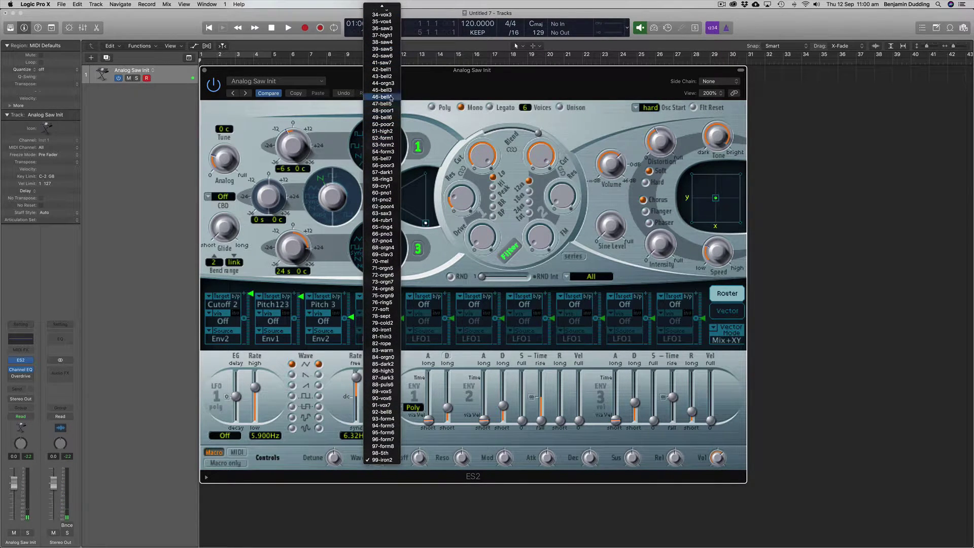
click(390, 179)
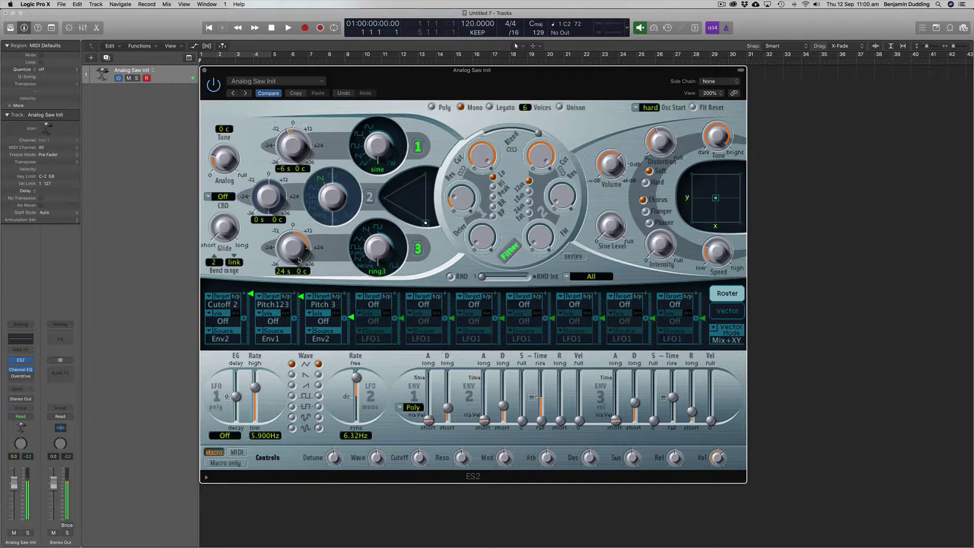
click(382, 274)
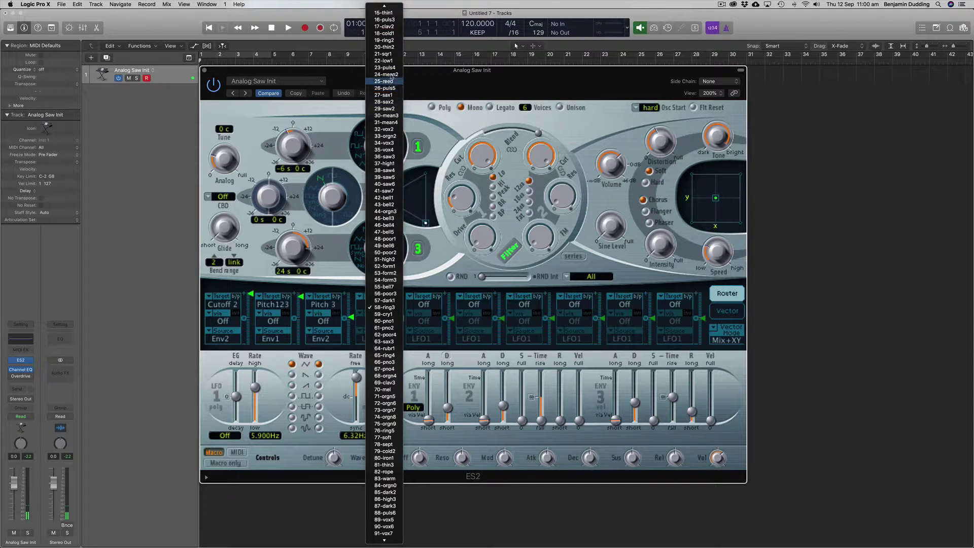
click(387, 163)
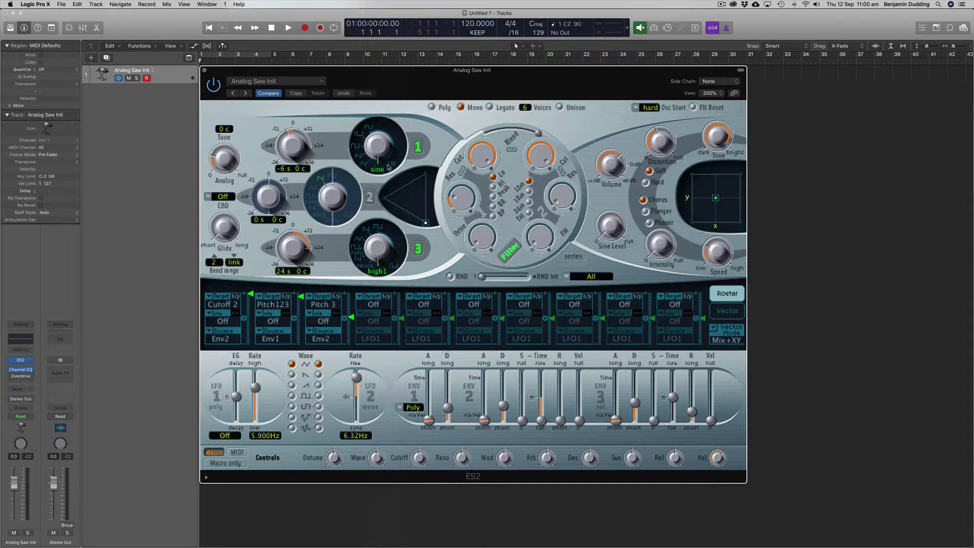
Audition the wood waveform on oscillator 3, and replace it with thin2
click(378, 272)
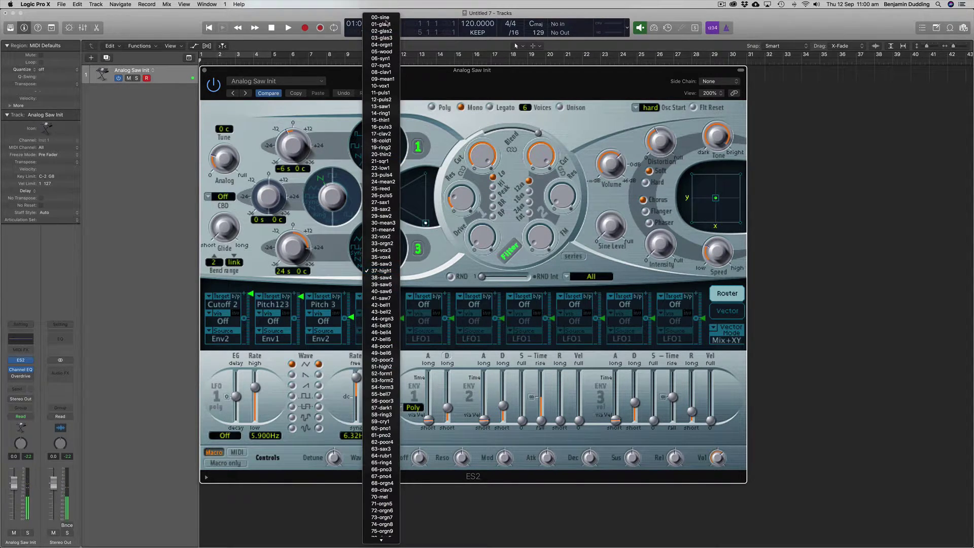
click(389, 53)
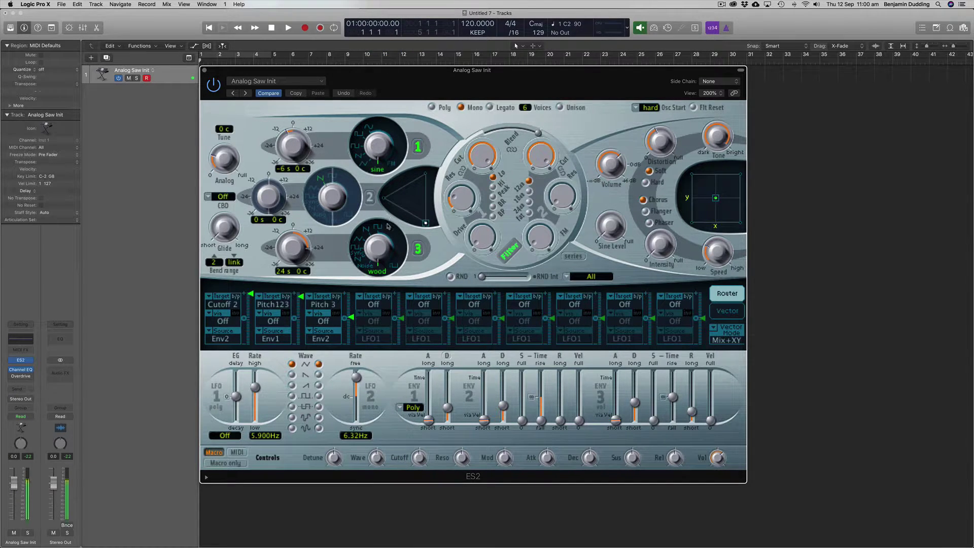
click(383, 272)
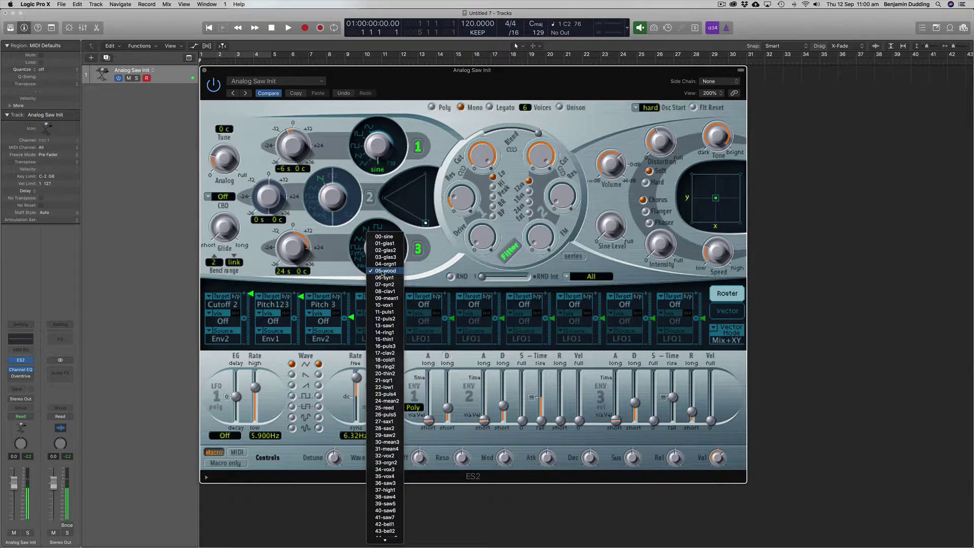
click(383, 271)
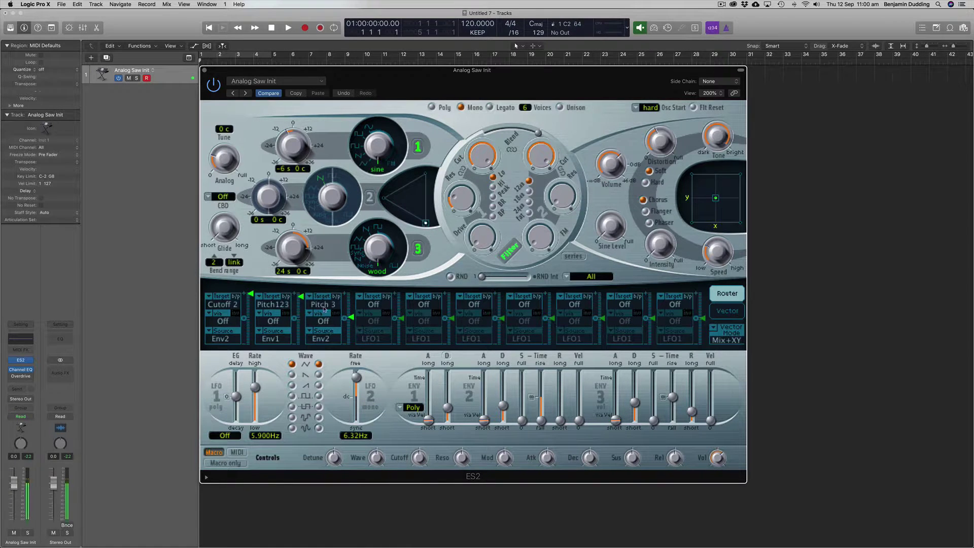
click(380, 271)
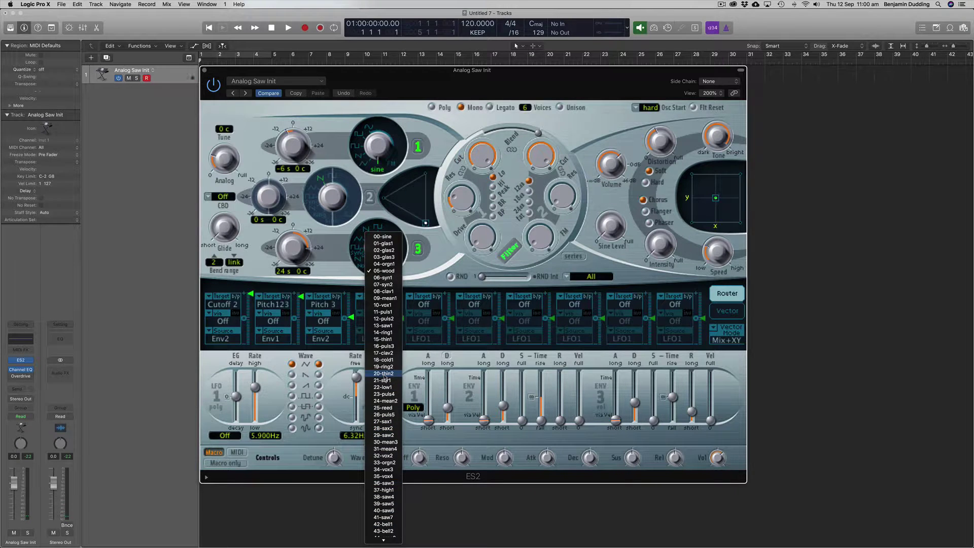
click(383, 374)
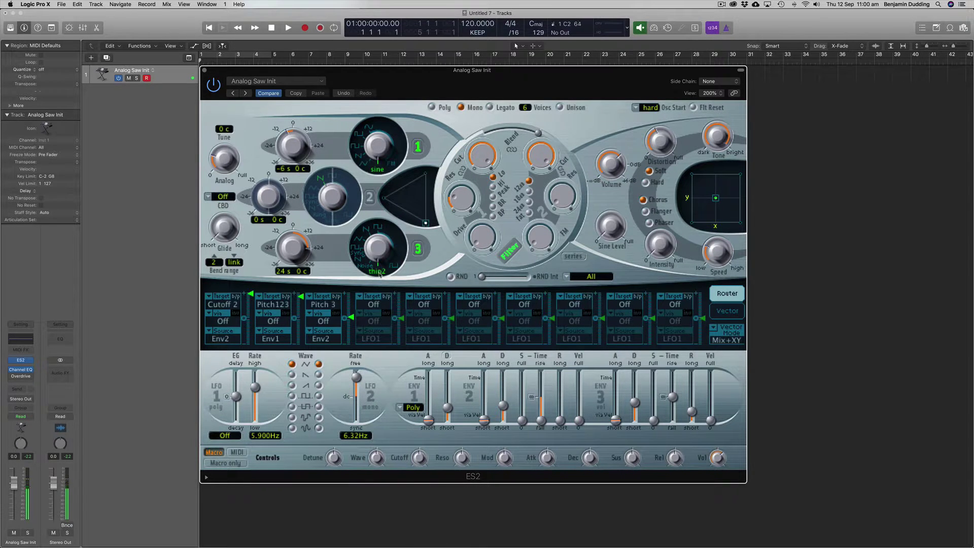
Audition the mel digital waveform on oscillator 3, and replace it with high3
click(379, 272)
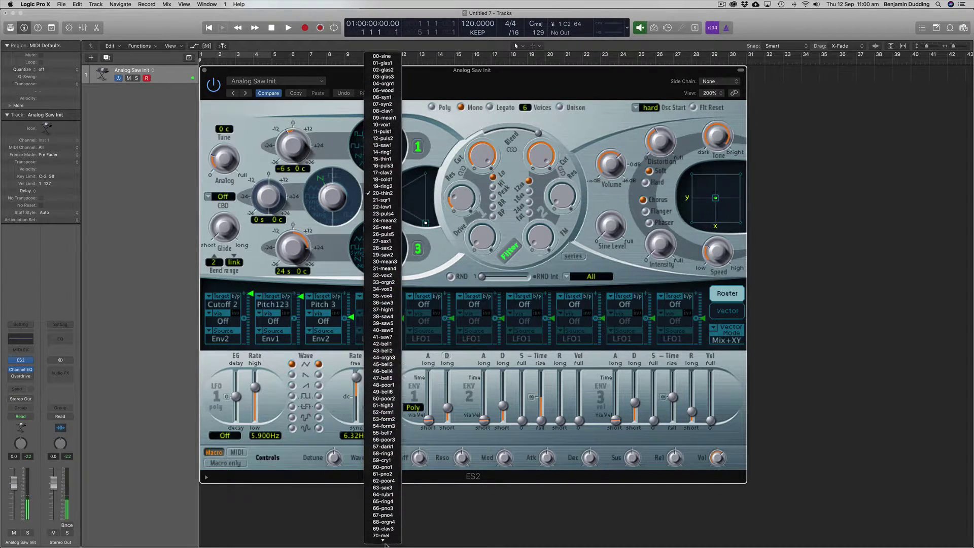
scroll(386, 545, down, 4)
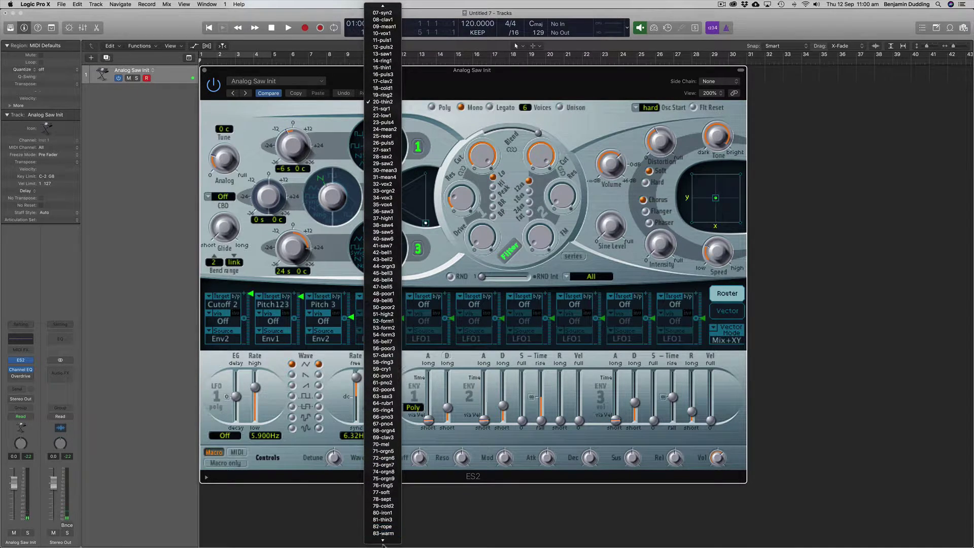
scroll(383, 544, down, 5)
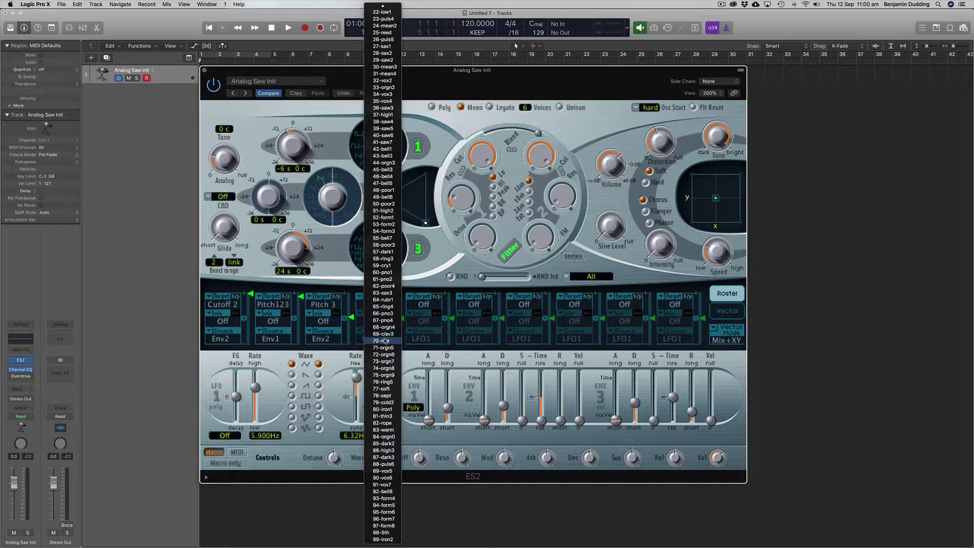
click(384, 340)
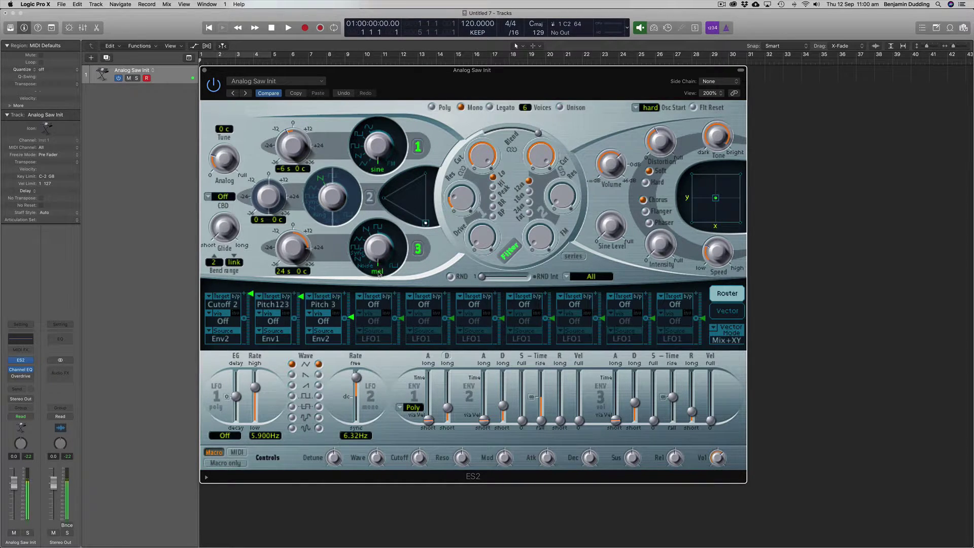
click(378, 274)
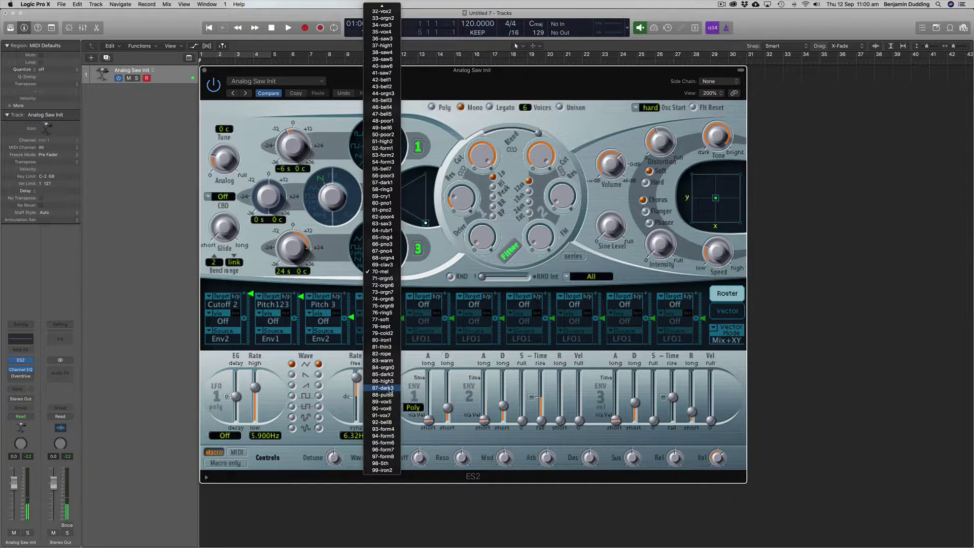
click(388, 381)
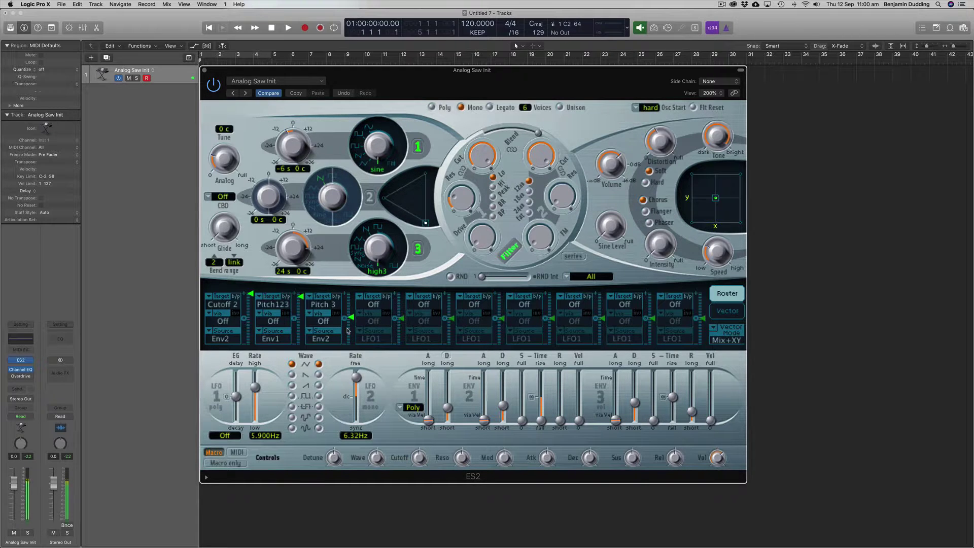
Try Osc3Levl as the third router slot's target with a small envelope 2 decay change, and return the target to Pitch 3
click(325, 308)
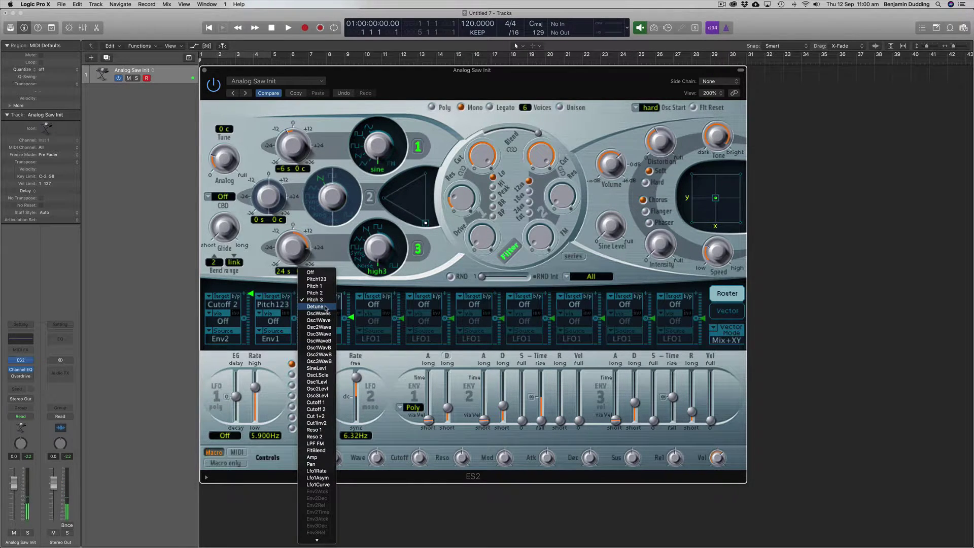
click(324, 395)
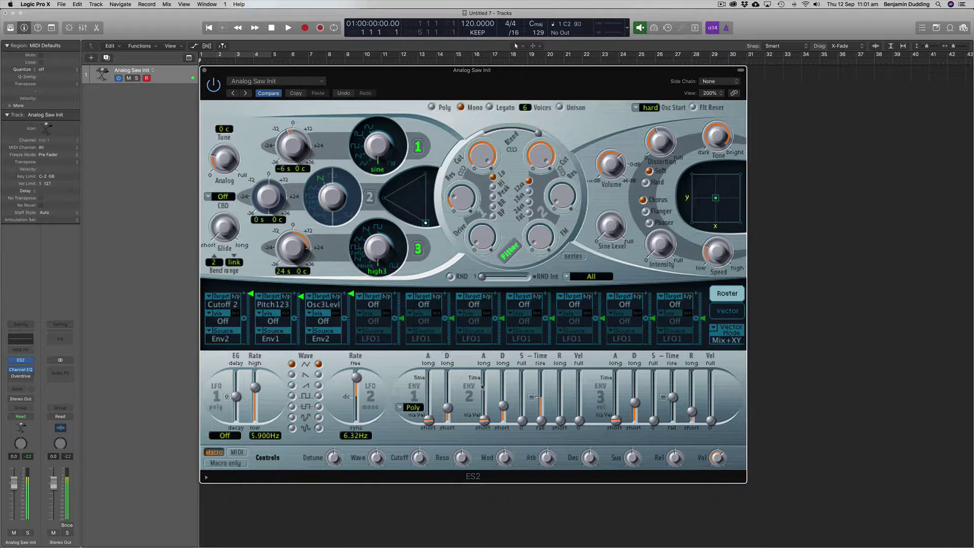
mouse_move(503, 411)
mouse_down()
mouse_move(503, 426)
mouse_move(504, 388)
mouse_move(502, 407)
mouse_up()
click(319, 306)
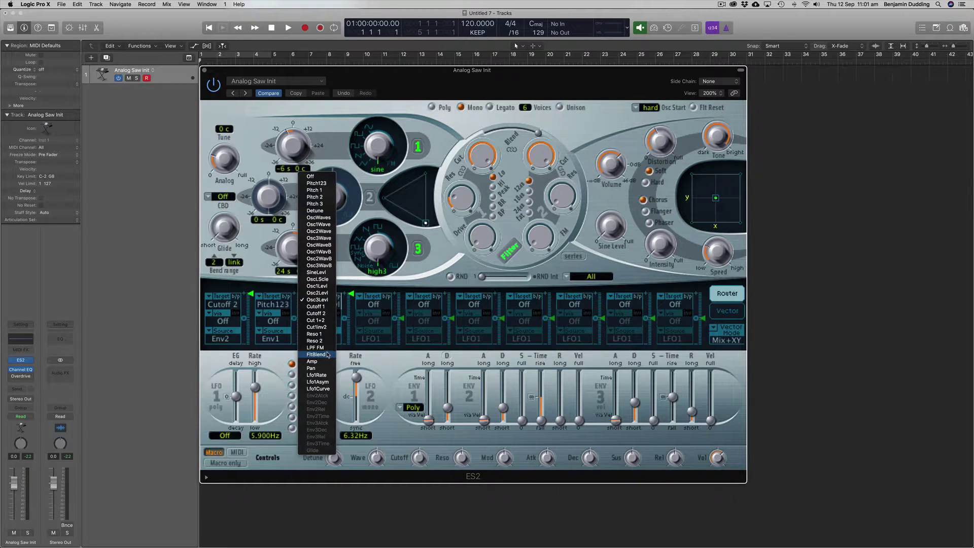
click(325, 204)
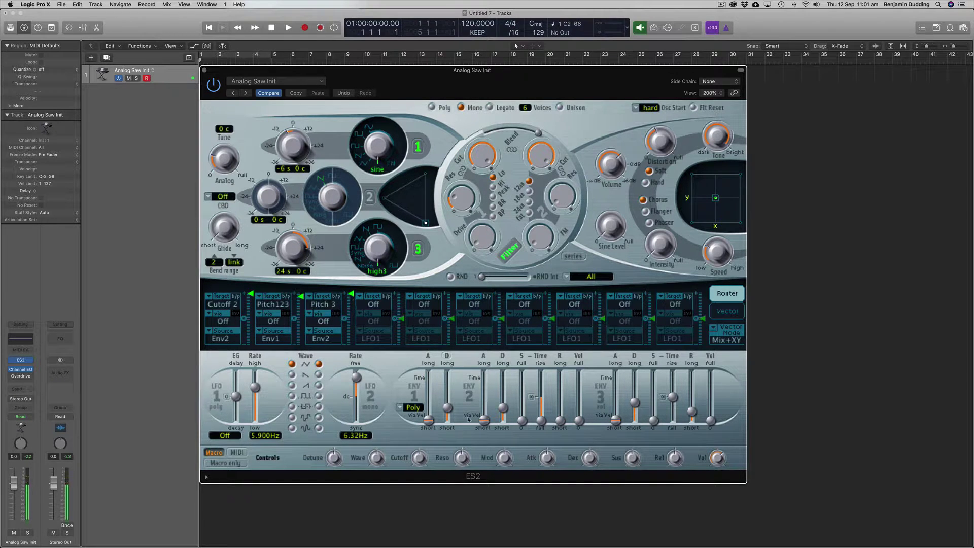
Shorten envelope 2's decay and raise its sustain time fully to rise
drag(502, 409, 545, 447)
drag(541, 390, 538, 369)
Try the third router slot on Osc3Levl again, look through its modulation sources, and set the target back to Pitch 3
click(324, 304)
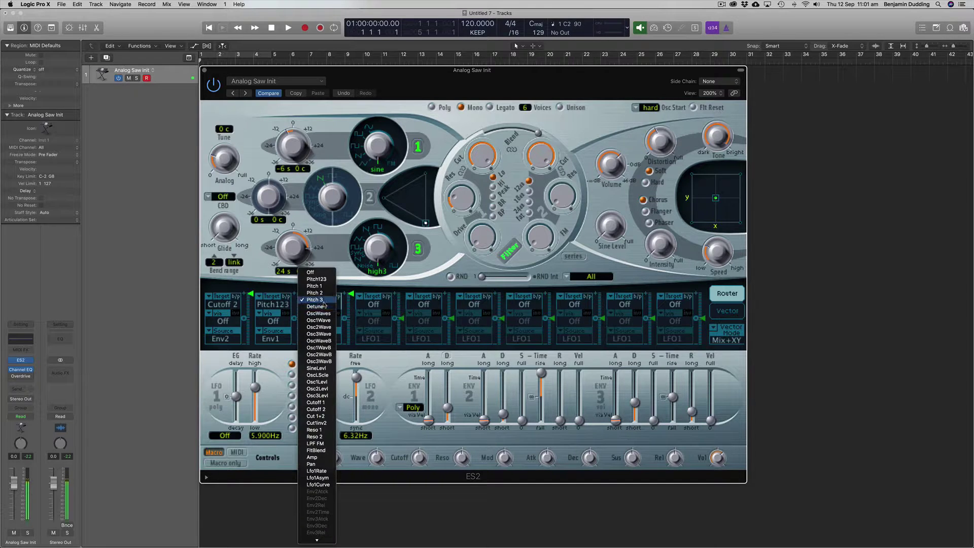
click(324, 395)
click(323, 340)
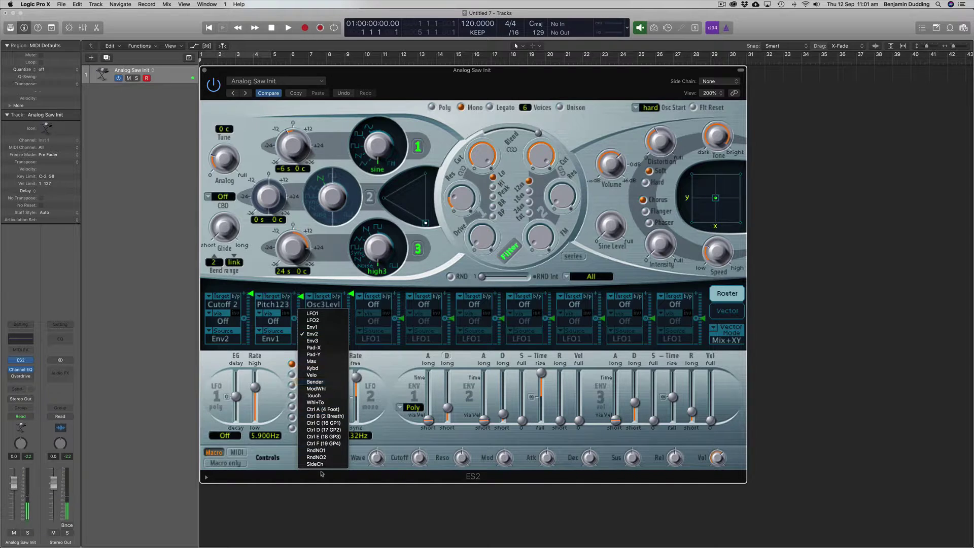
click(348, 251)
click(323, 304)
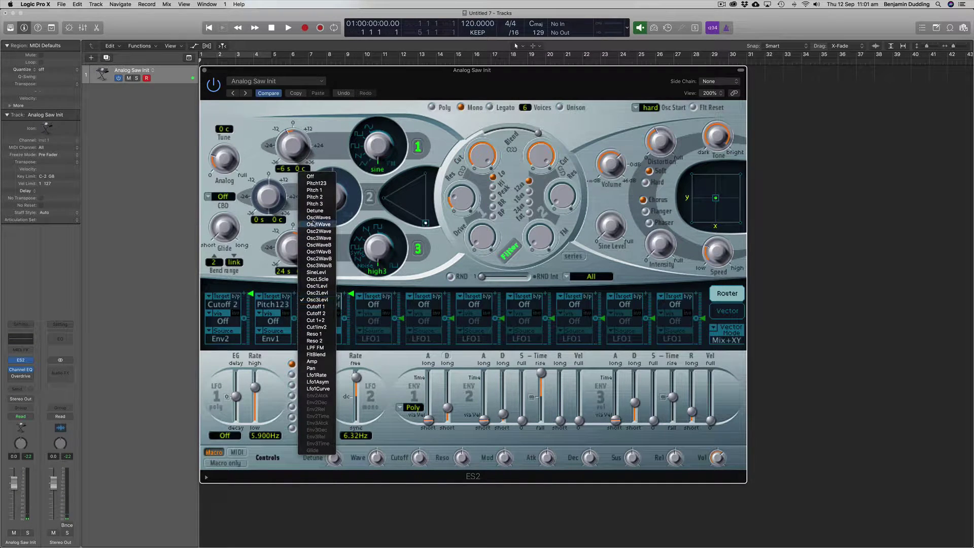
click(315, 204)
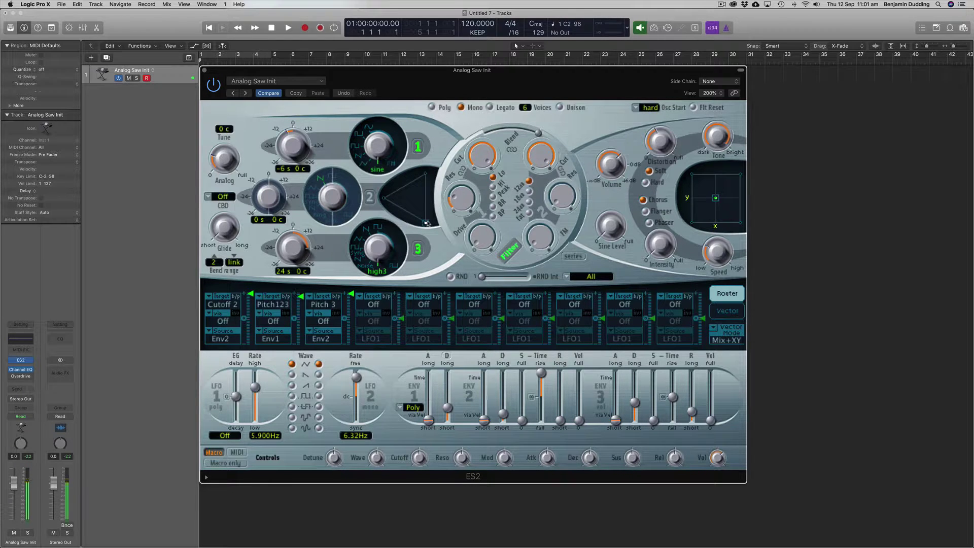
Blend oscillators 1 and 3 with more weight on oscillator 1, and lower oscillator 3's tuning to 17 semitones
drag(426, 223, 431, 185)
mouse_move(502, 416)
drag(425, 186, 464, 182)
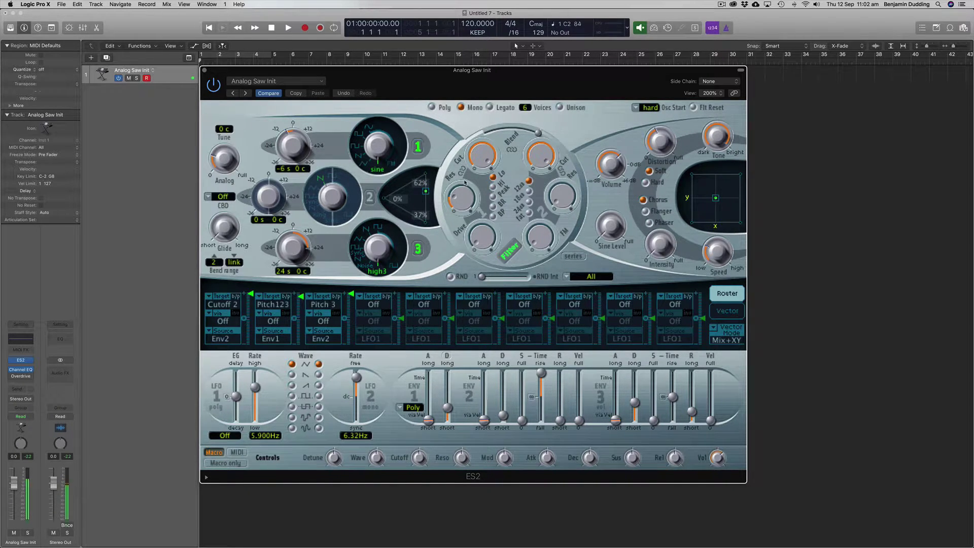
drag(297, 252, 298, 264)
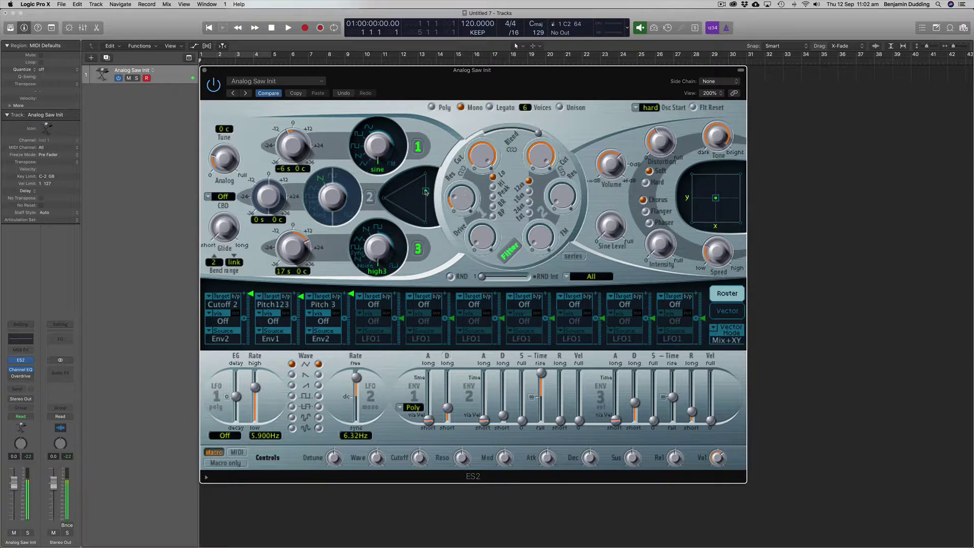
drag(426, 192, 452, 170)
Try different cutoff, resonance and FM amounts on filter 2
mouse_move(541, 158)
drag(541, 159, 550, 200)
mouse_move(541, 245)
mouse_move(541, 245)
mouse_down()
mouse_move(545, 167)
mouse_move(544, 238)
mouse_up()
drag(560, 189, 537, 243)
drag(537, 246, 537, 246)
Fine-tune the oscillator mix near oscillator 1 and close the ES2 window
mouse_move(429, 188)
mouse_down()
mouse_move(429, 199)
mouse_move(430, 188)
mouse_up()
click(426, 188)
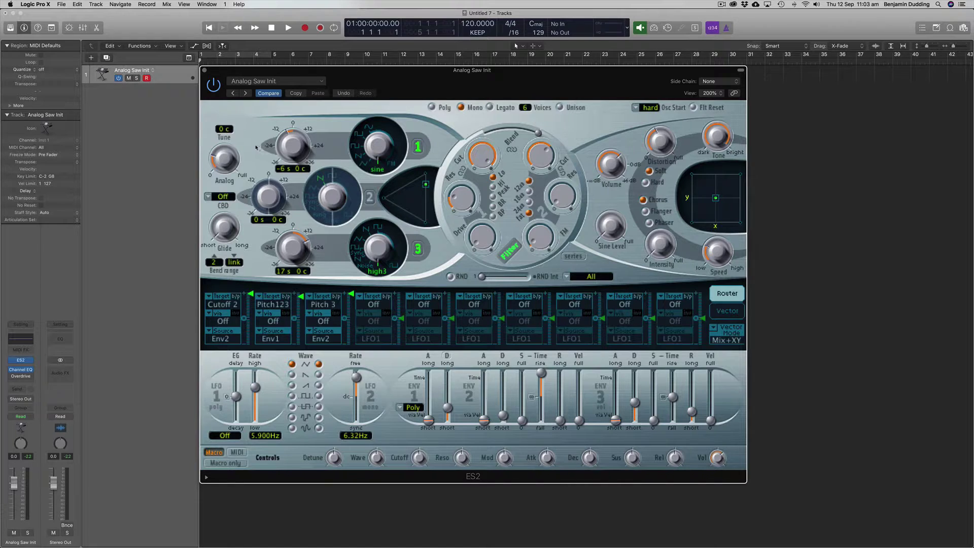
click(204, 70)
Replace the Overdrive plug-in on the Analog Saw Init channel with a stereo Distortion II
mouse_move(11, 378)
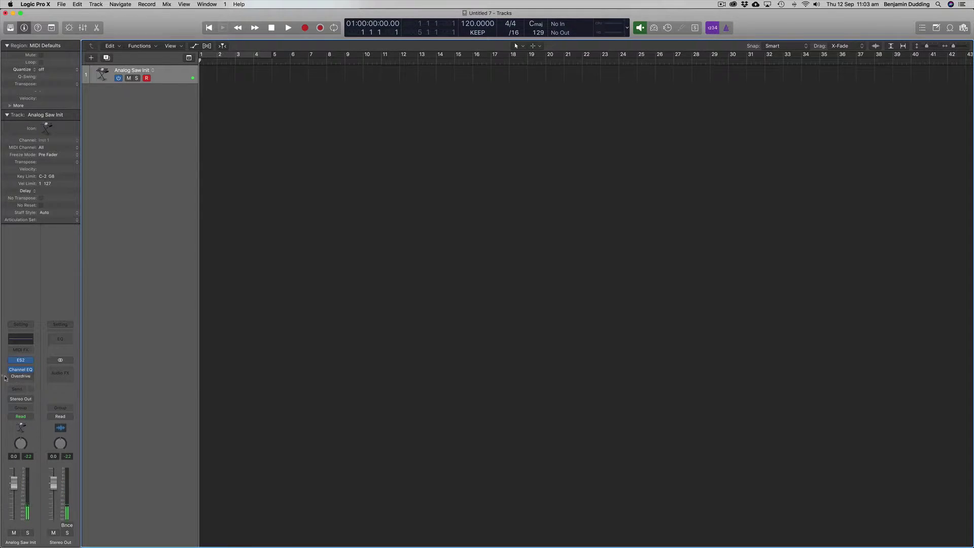
click(29, 377)
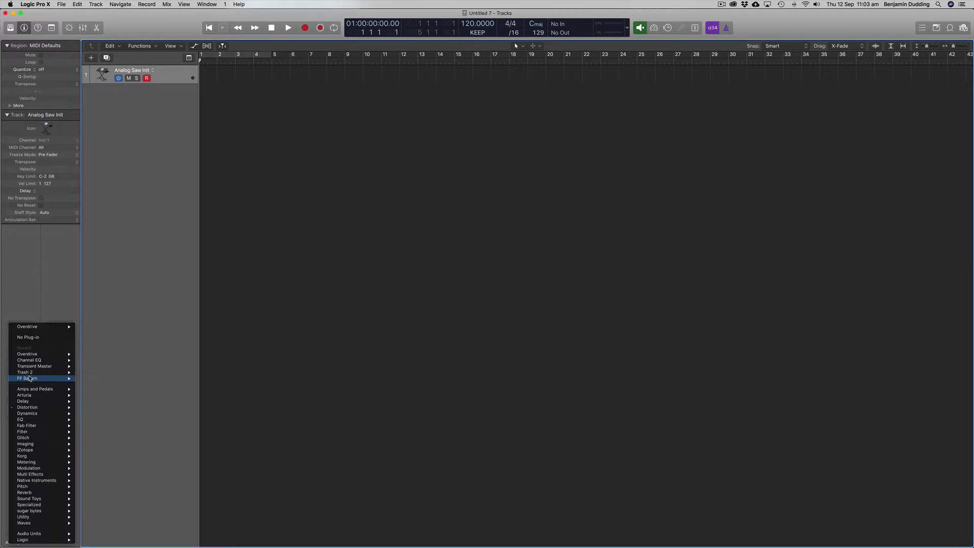
mouse_move(31, 408)
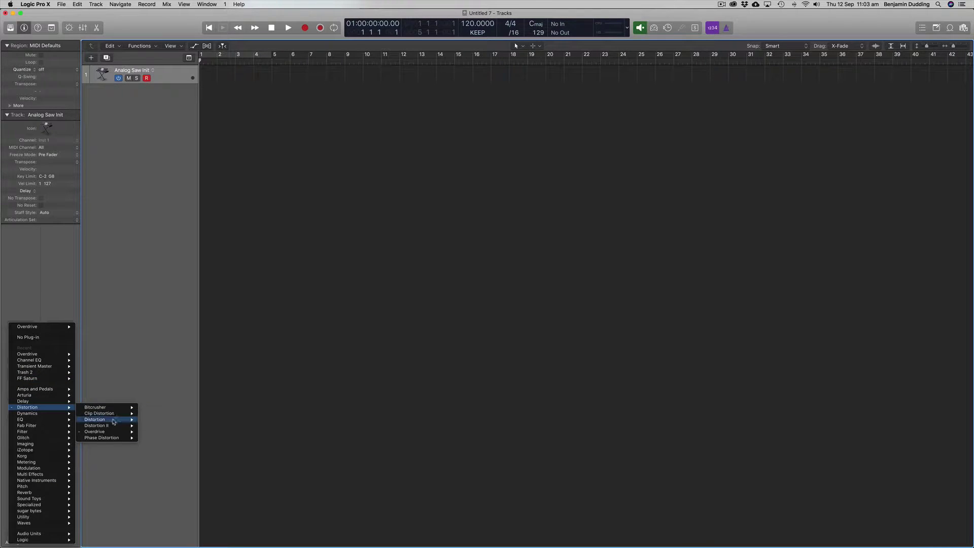
mouse_move(109, 419)
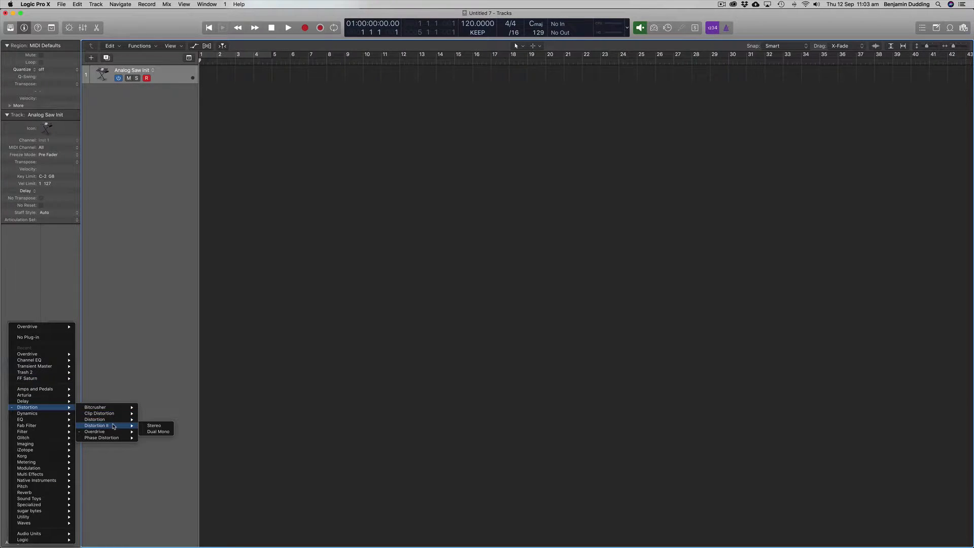
click(154, 426)
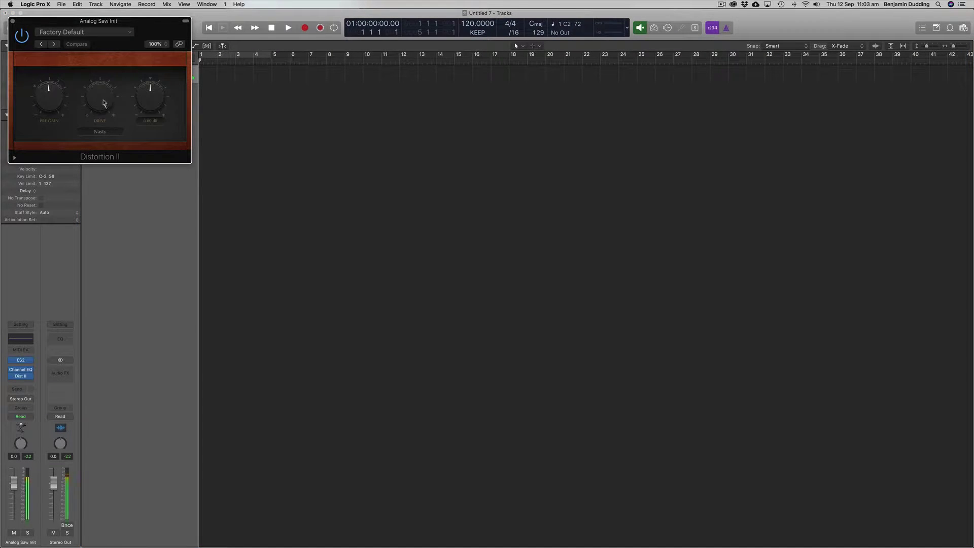
Audition Distortion II's Growl and Bity types, and switch to Class AB, soft
click(105, 132)
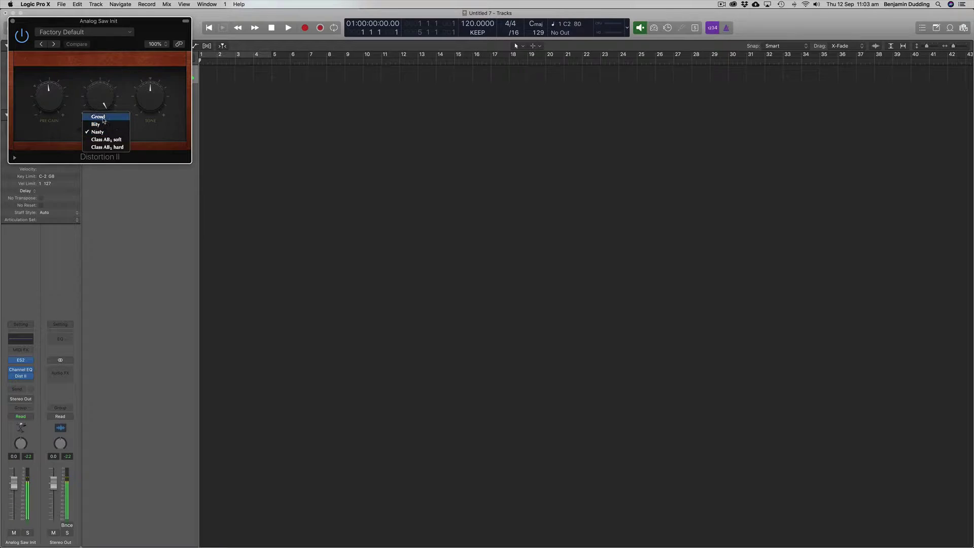
click(99, 116)
click(104, 133)
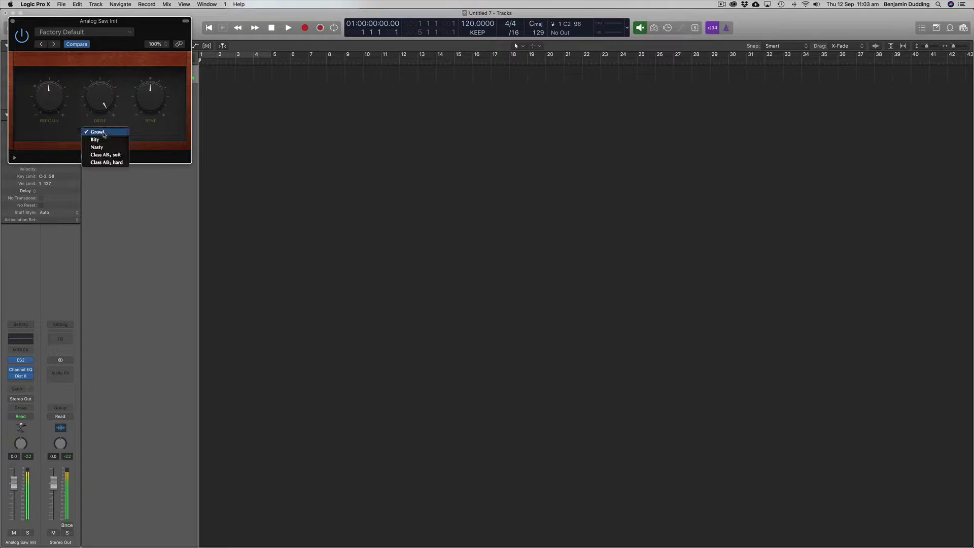
click(105, 143)
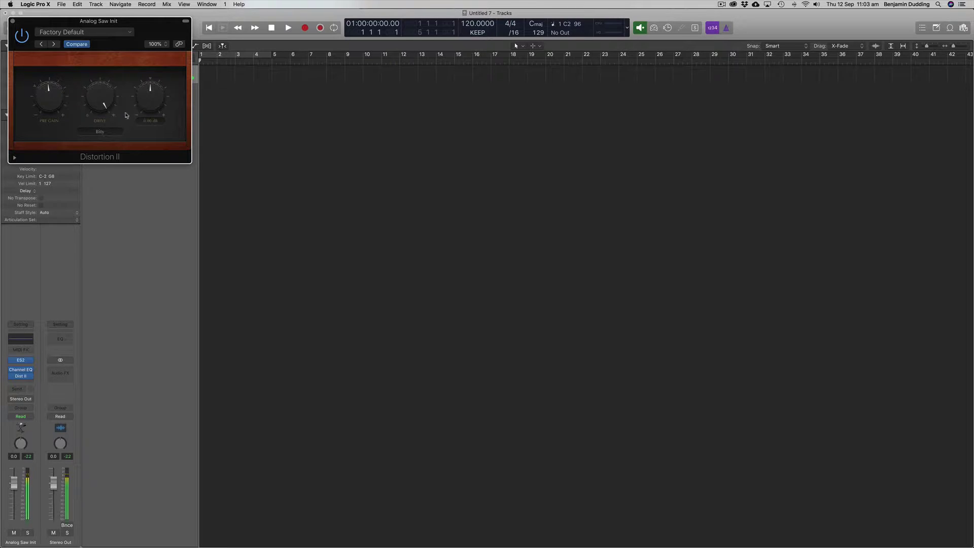
click(102, 131)
click(104, 133)
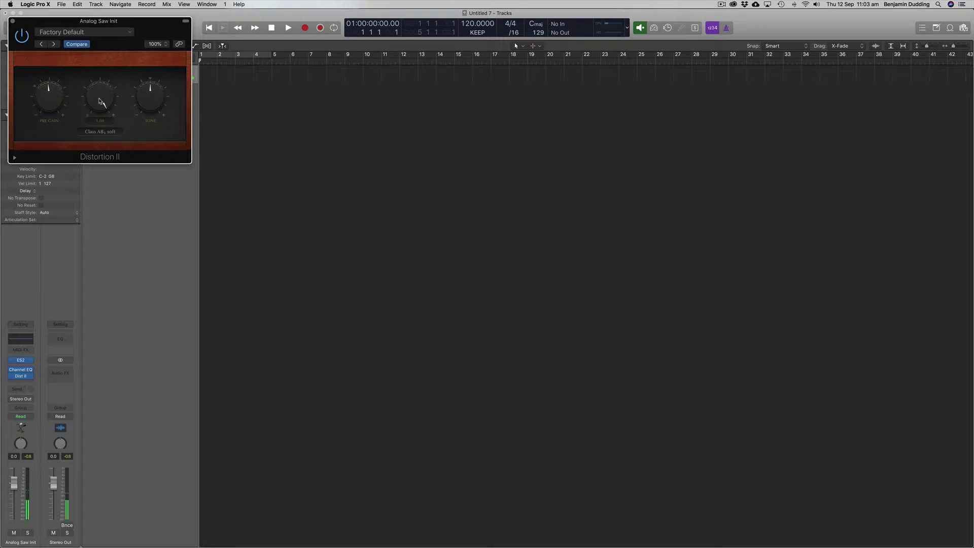
Lower Distortion II's pre-gain to its minimum, try its Class AB, hard type, and close the plug-in
drag(61, 101, 78, 160)
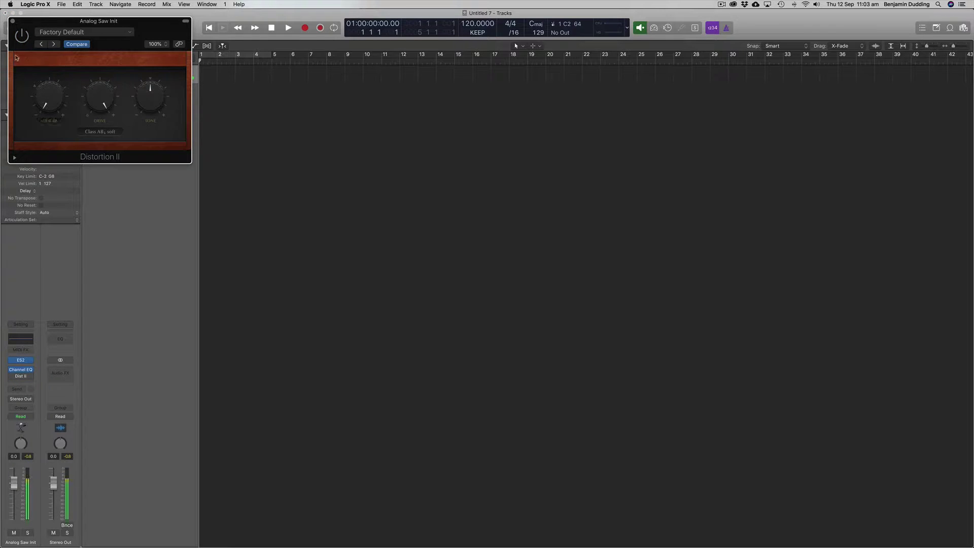
drag(38, 74, 49, 79)
click(104, 131)
click(108, 140)
click(12, 21)
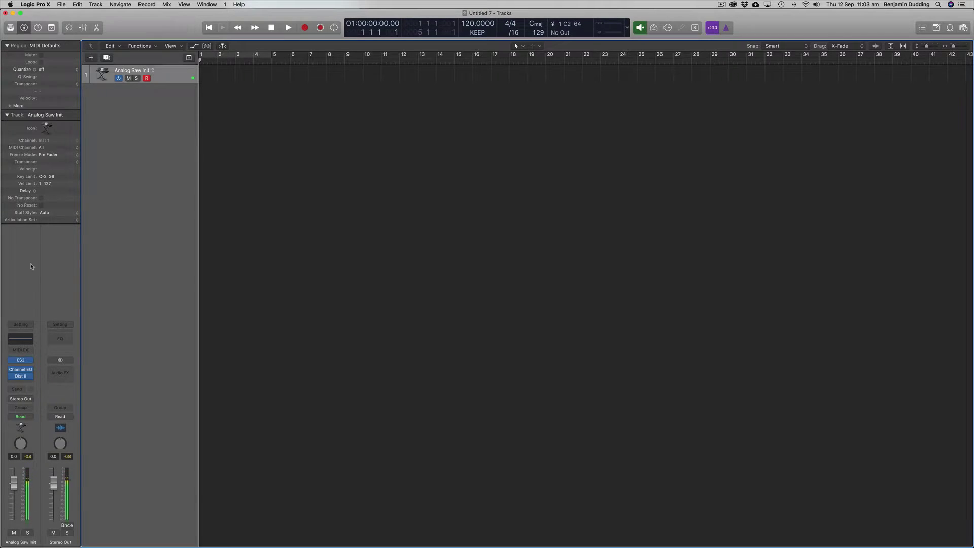
Replace Distortion II on the Analog Saw Init channel with a stereo Bitcrusher
click(31, 376)
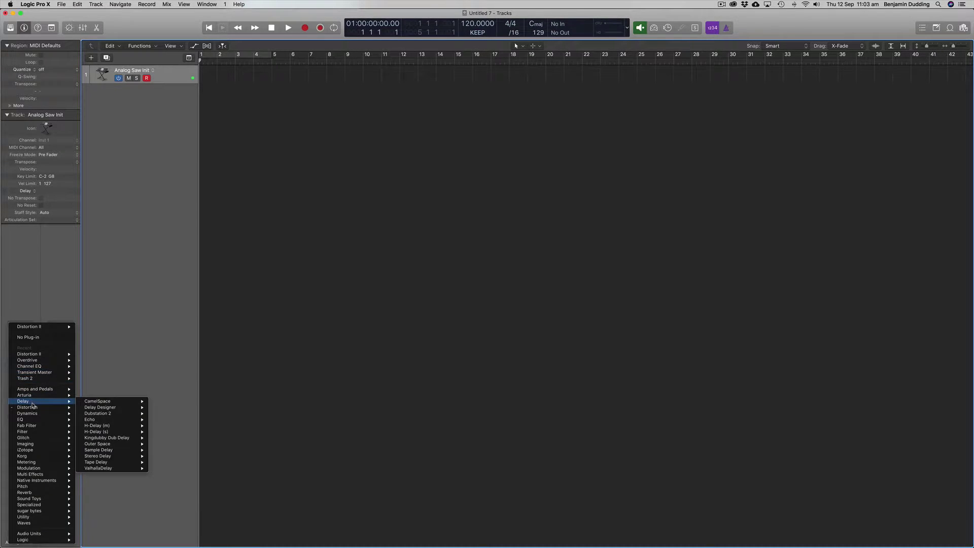
mouse_move(30, 407)
mouse_move(96, 407)
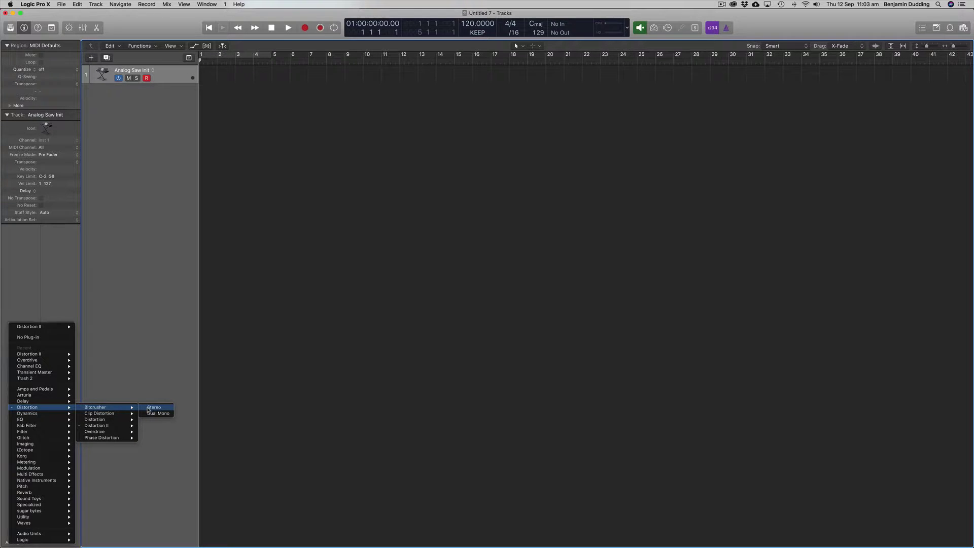
click(153, 407)
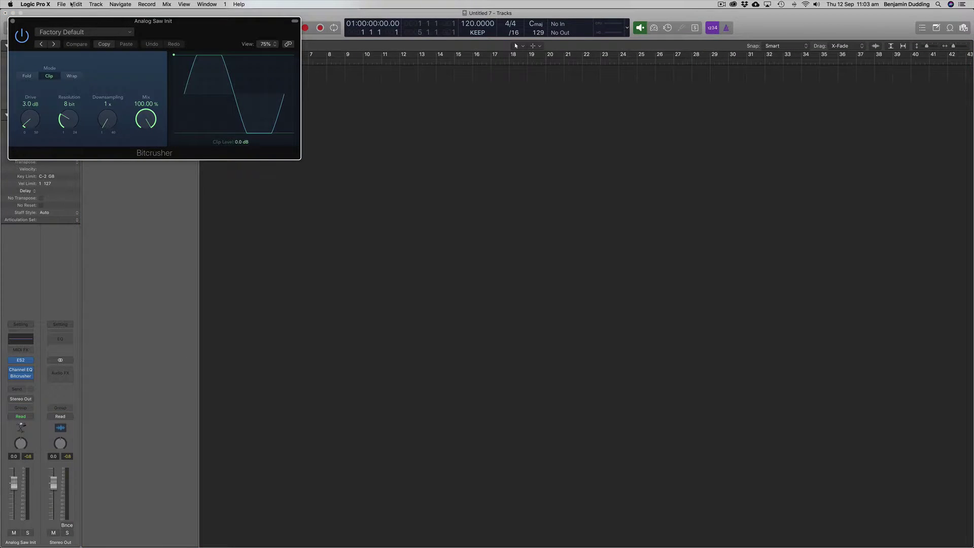
Set the Bitcrusher's resolution to 19 bit and its drive to 6.5 dB
drag(67, 21, 226, 61)
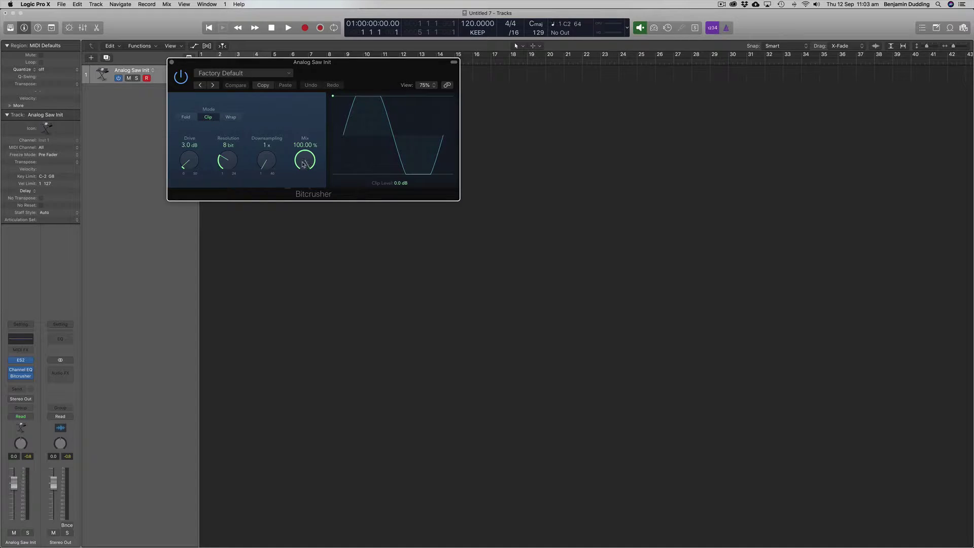
drag(218, 162, 227, 107)
drag(186, 164, 188, 155)
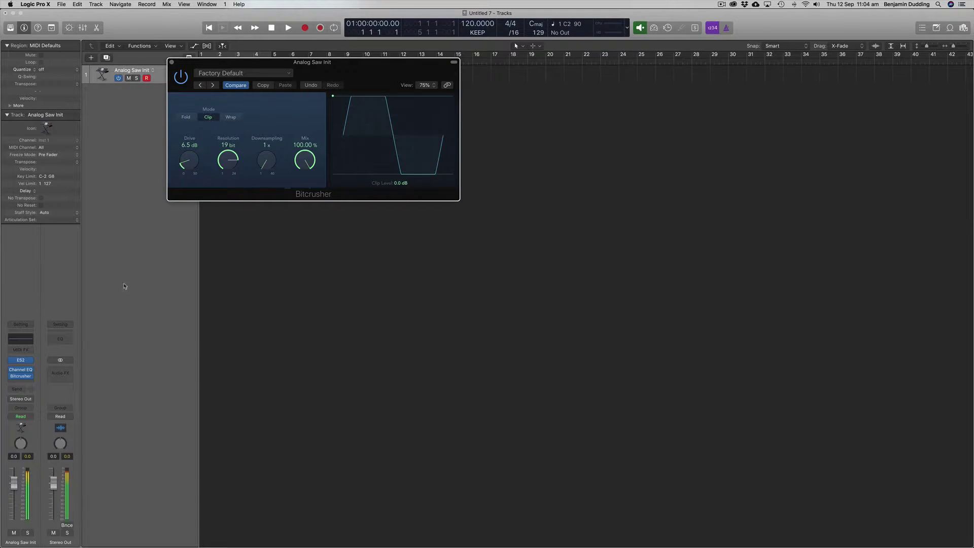
Insert a stereo Gain utility after the Bitcrusher on the Analog Saw Init channel and set its gain to -7.4 dB
click(20, 383)
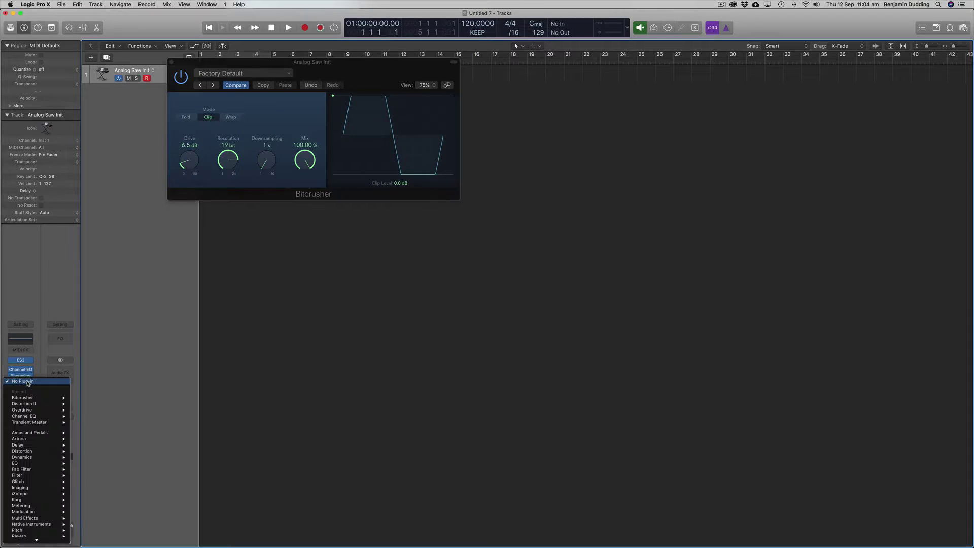
mouse_move(29, 452)
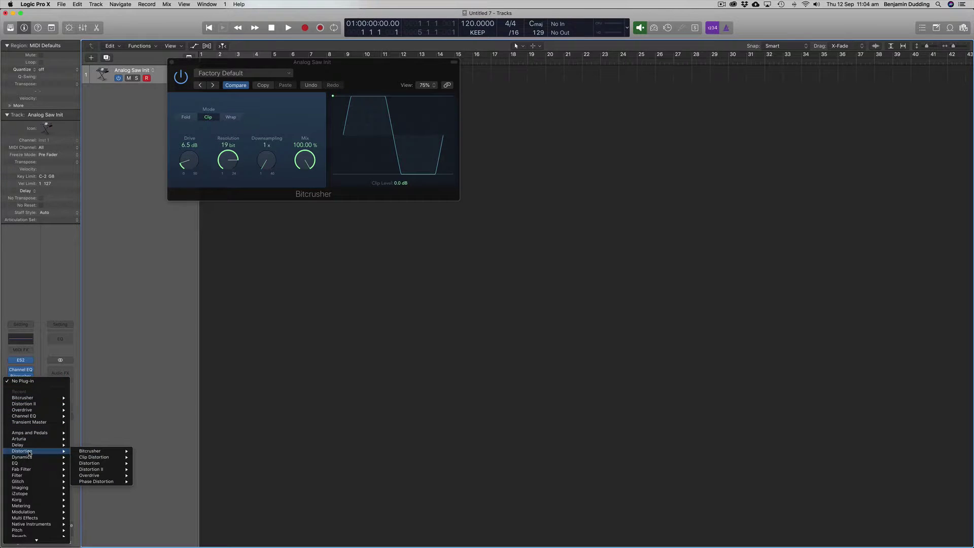
scroll(30, 507, down, 3)
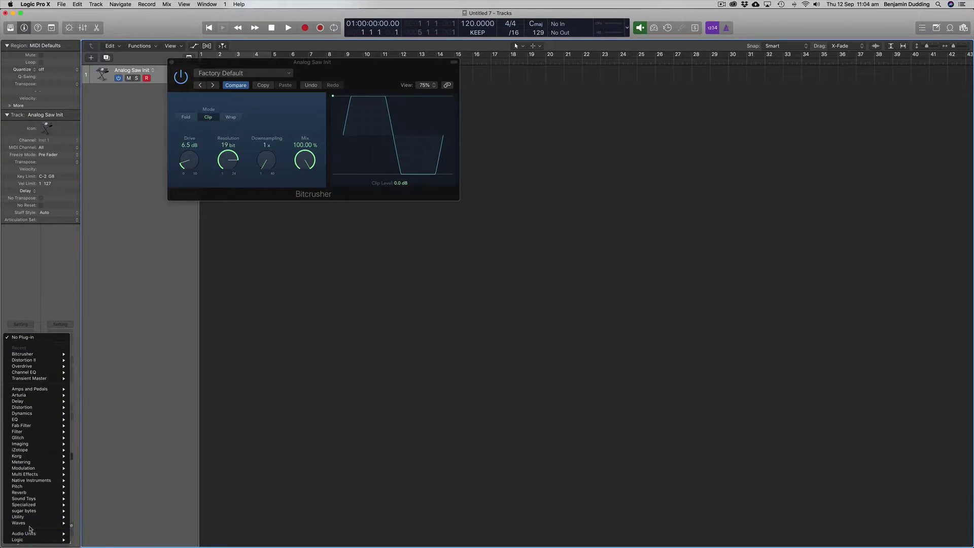
mouse_move(30, 516)
mouse_move(107, 517)
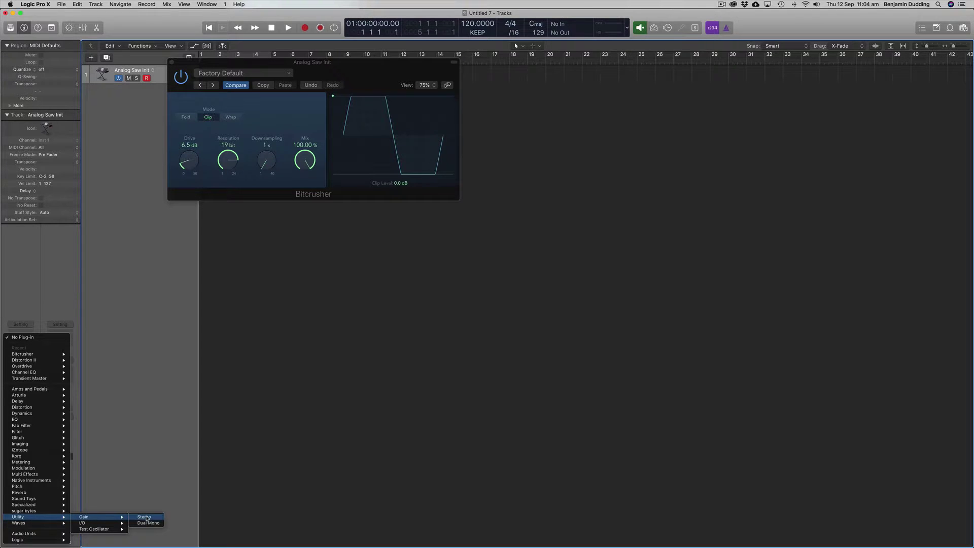
click(146, 516)
drag(34, 88, 39, 97)
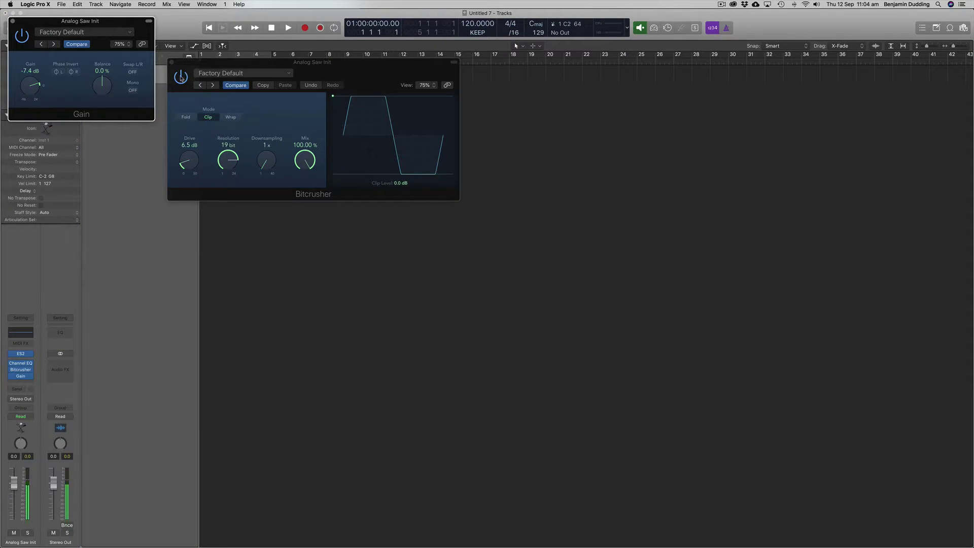
Bypass and re-enable the Bitcrusher and Gain plug-ins to compare the processed kick with the dry sound
click(181, 78)
click(21, 36)
click(179, 84)
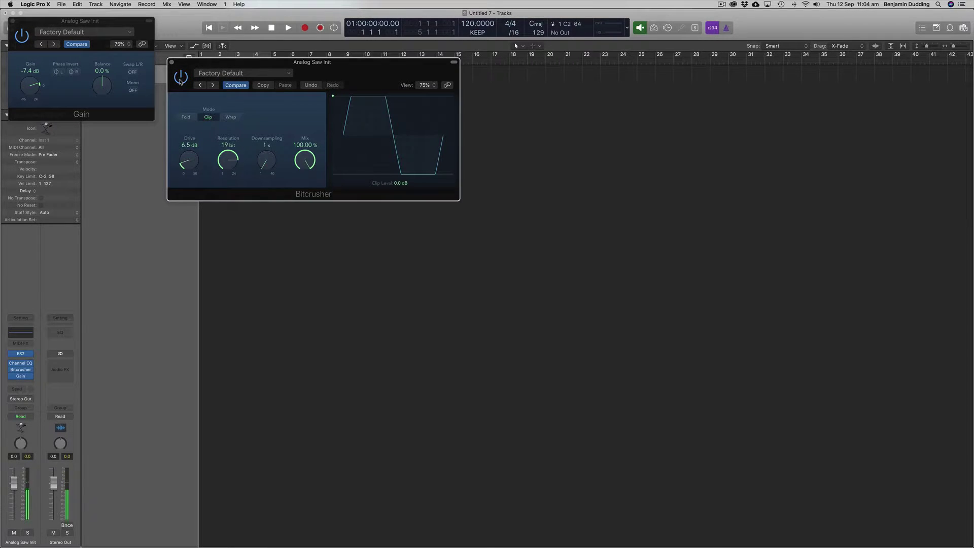
Raise the Bitcrusher's drive to 10.5 dB, then audition Fold mode and switch to Wrap
mouse_move(196, 162)
mouse_down()
mouse_move(194, 140)
mouse_move(195, 173)
mouse_up()
click(186, 117)
click(231, 117)
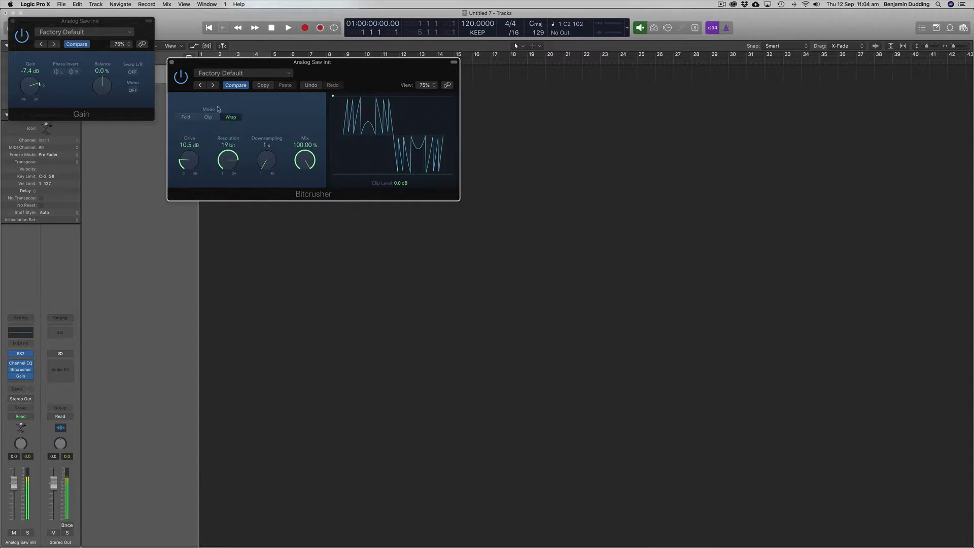
Compare the Wrap-mode kick with the unprocessed sound by toggling the bypass of Bitcrusher and Gain
click(181, 77)
click(21, 39)
click(181, 77)
click(21, 35)
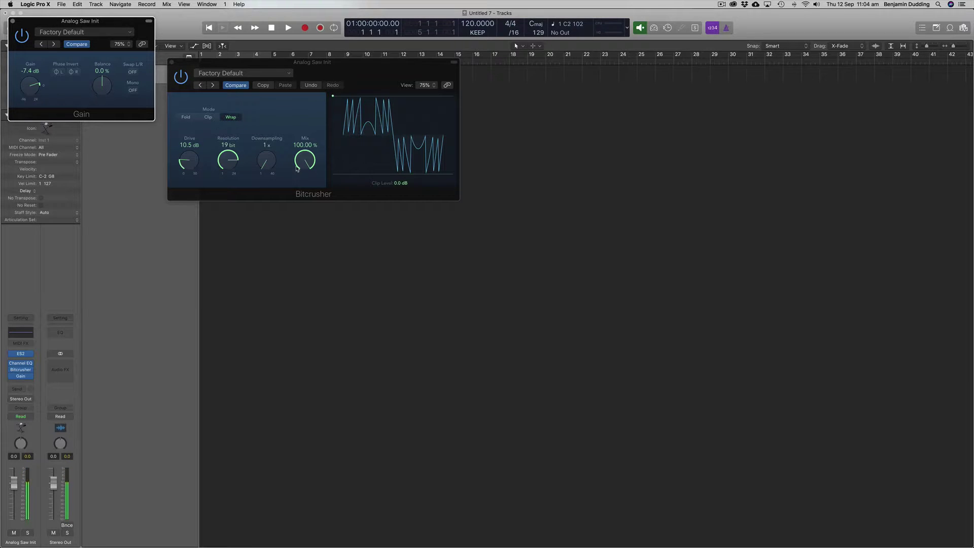
Adjust the Bitcrusher's resolution and mix by ear, and close the Bitcrusher and Gain windows
click(228, 165)
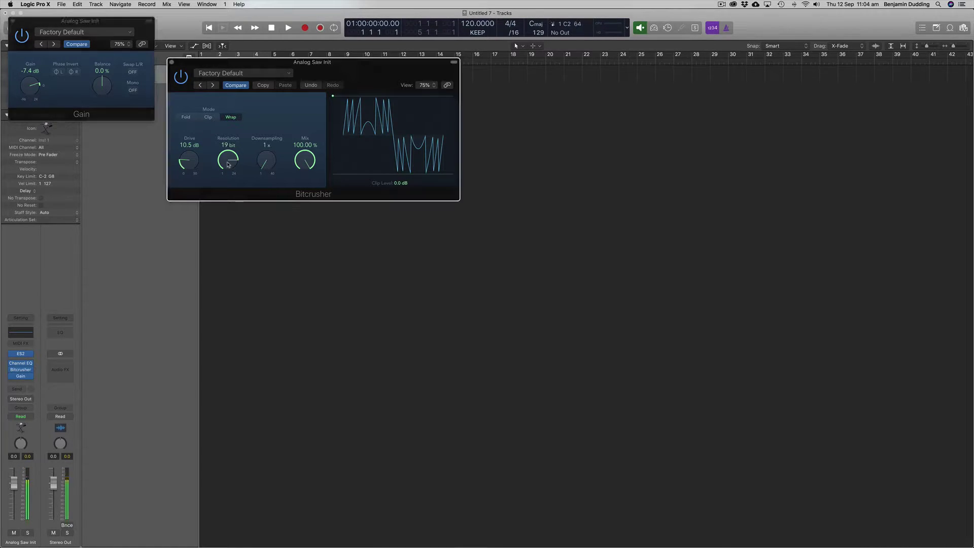
drag(228, 164, 274, 213)
drag(303, 161, 319, 186)
click(185, 79)
click(172, 63)
click(12, 21)
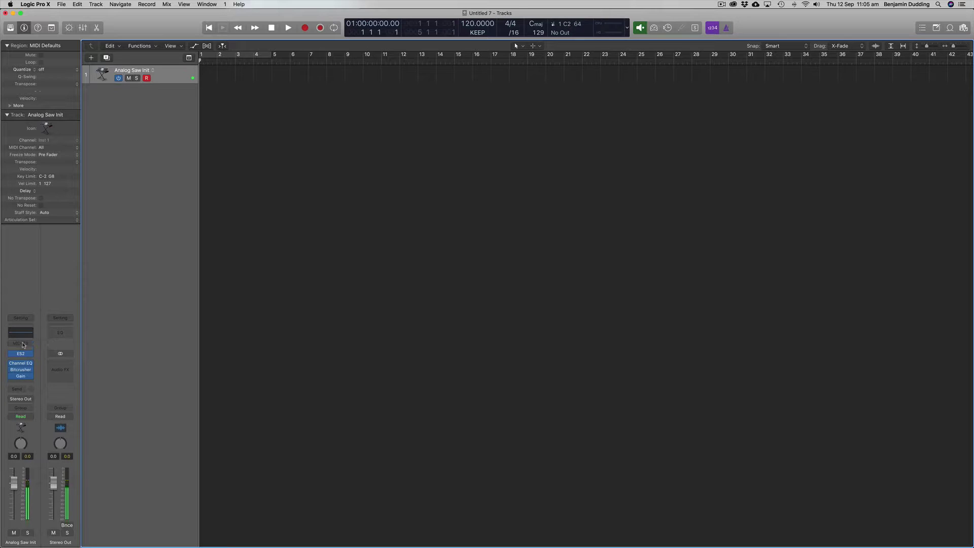
Open ES2, fine-tune envelope 3's release and its decay at 190 ms, and close the synth
mouse_move(22, 356)
click(21, 354)
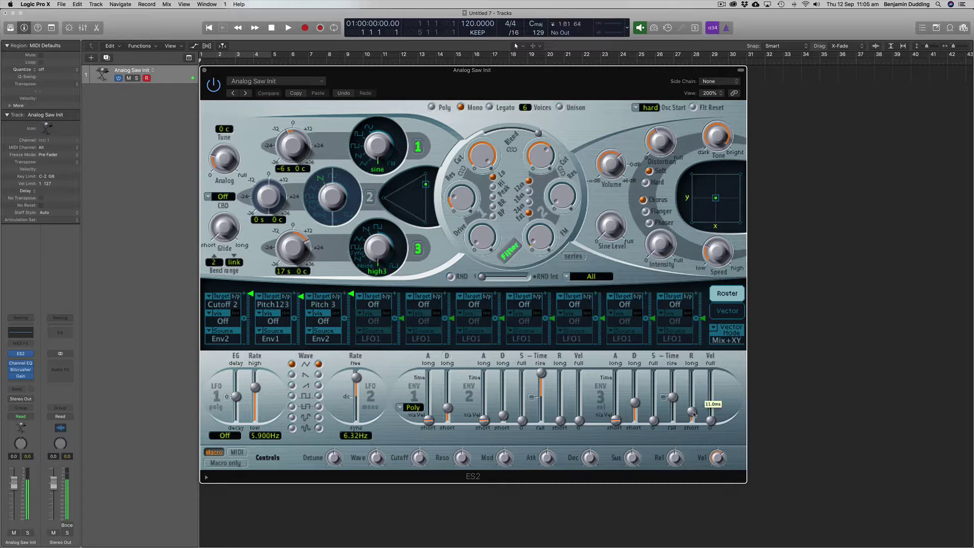
drag(693, 414, 694, 411)
drag(635, 404, 638, 405)
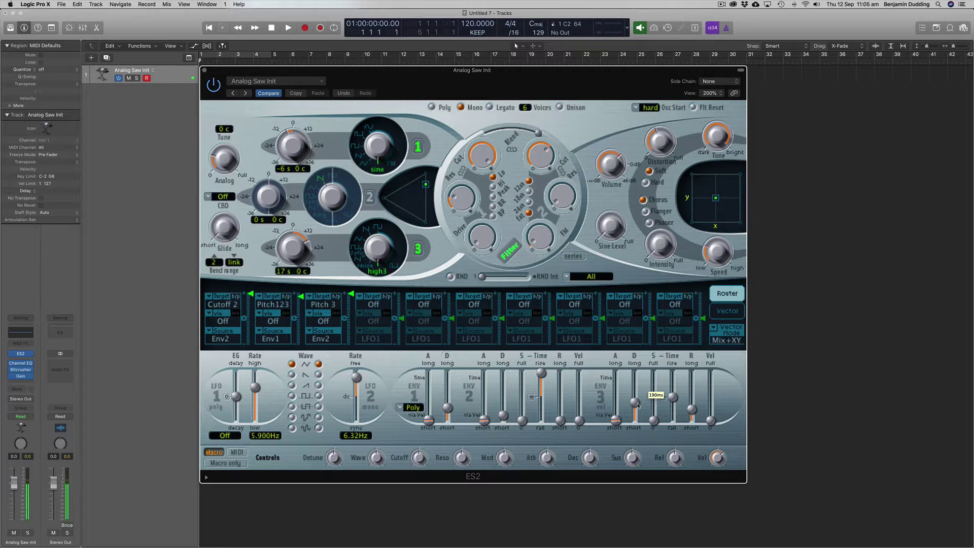
drag(691, 409, 692, 413)
mouse_move(657, 145)
mouse_down()
mouse_move(658, 112)
mouse_move(663, 149)
mouse_up()
mouse_move(425, 185)
mouse_down()
mouse_move(429, 213)
mouse_move(430, 185)
mouse_up()
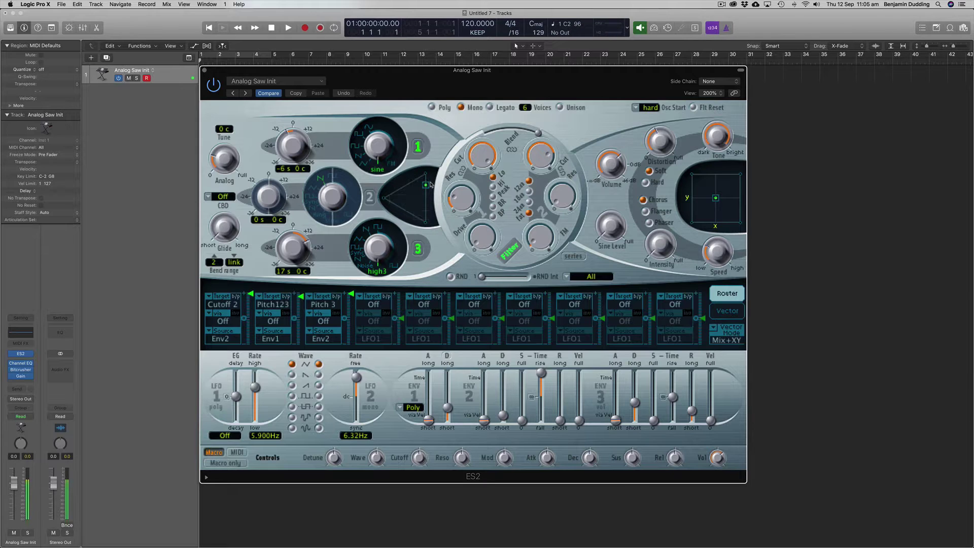
click(205, 71)
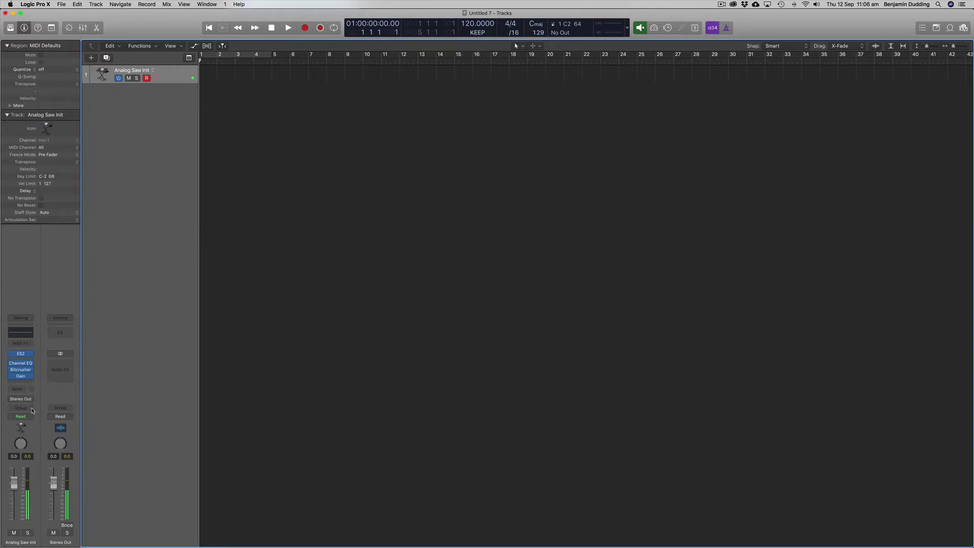
Insert a stereo Compressor after Gain, switch off its auto gain, and set its distortion to Soft
click(26, 383)
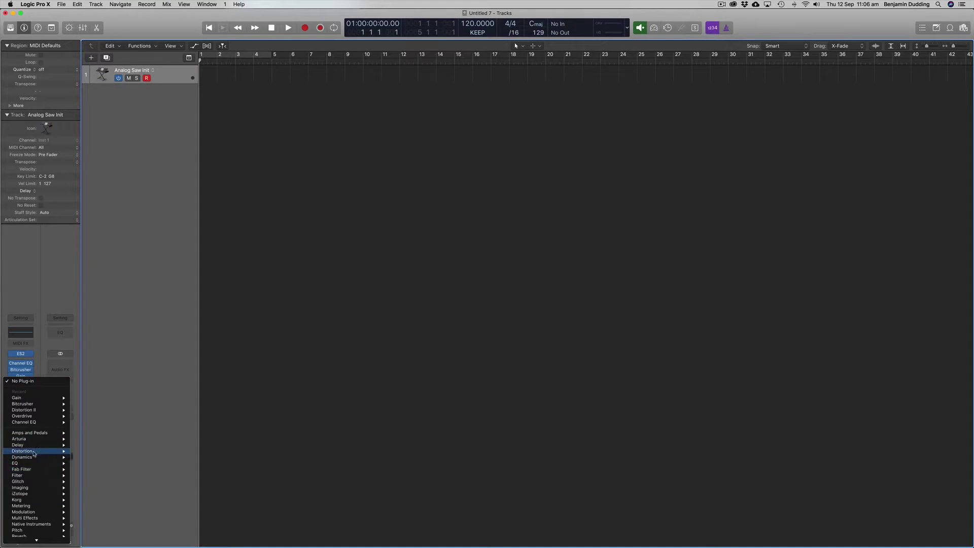
mouse_move(34, 457)
mouse_move(104, 464)
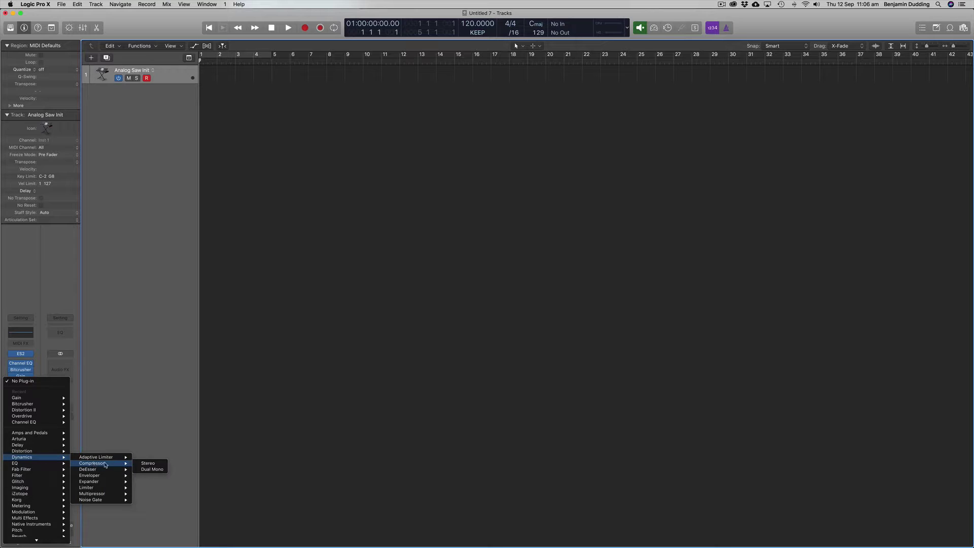
click(147, 463)
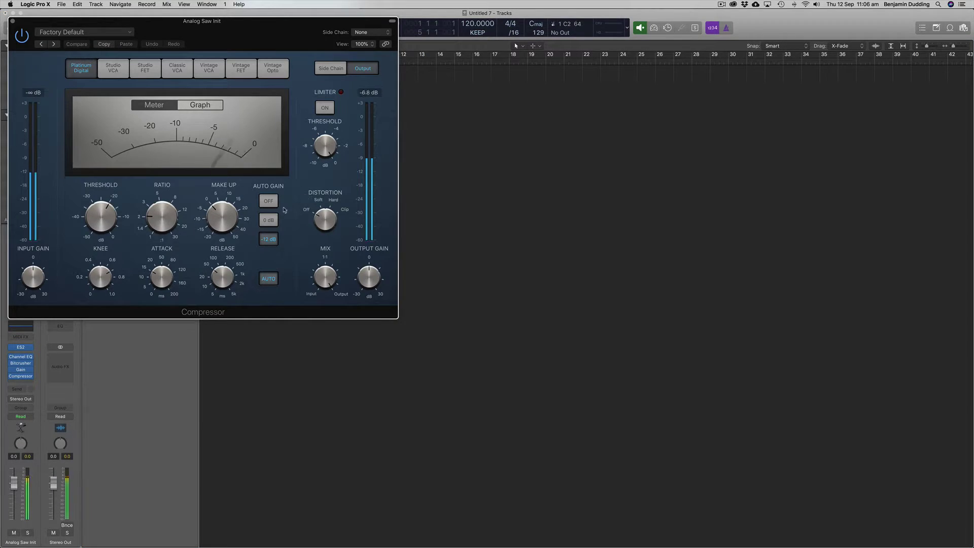
click(268, 201)
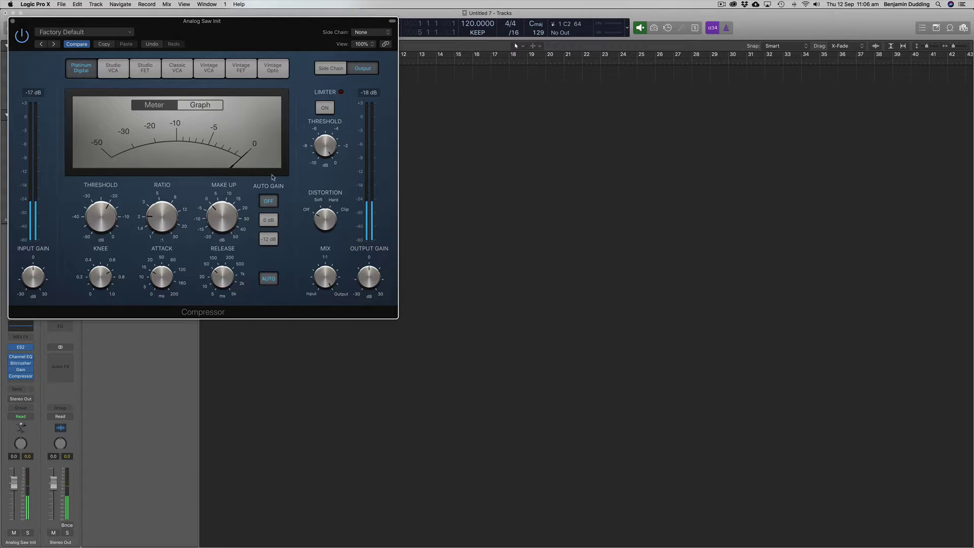
drag(272, 28, 464, 94)
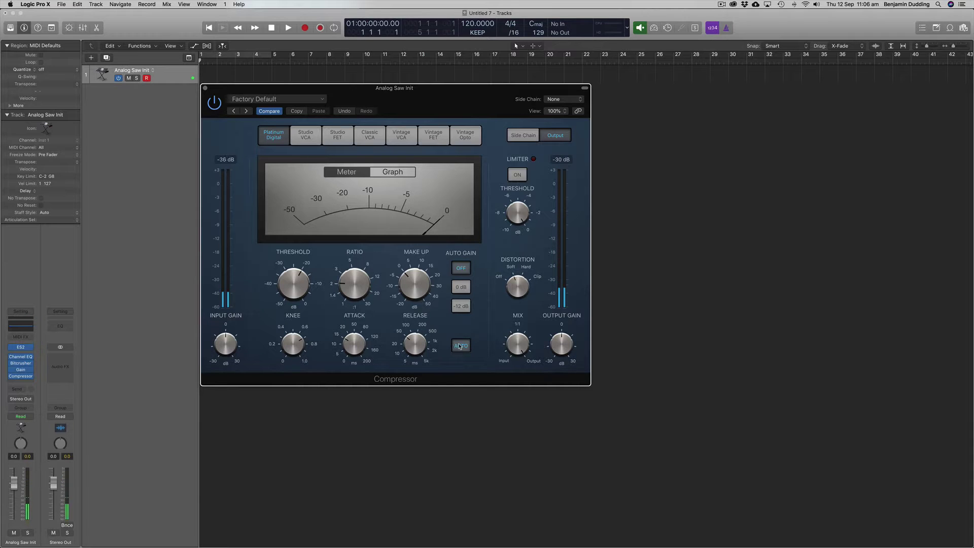
Set the Compressor's attack to about 50 ms and its ratio to about 5:1
mouse_move(360, 349)
mouse_down()
mouse_move(362, 333)
mouse_move(355, 343)
mouse_up()
scroll(355, 344, up, 2)
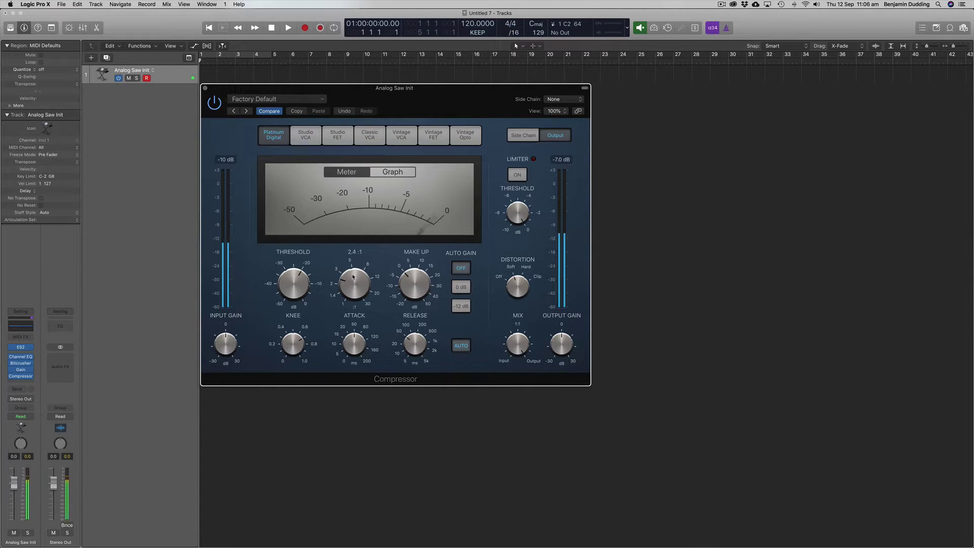
drag(355, 296, 355, 255)
Audition the Compressor's circuit types, settle on Studio FET, and turn on its limiter
click(308, 140)
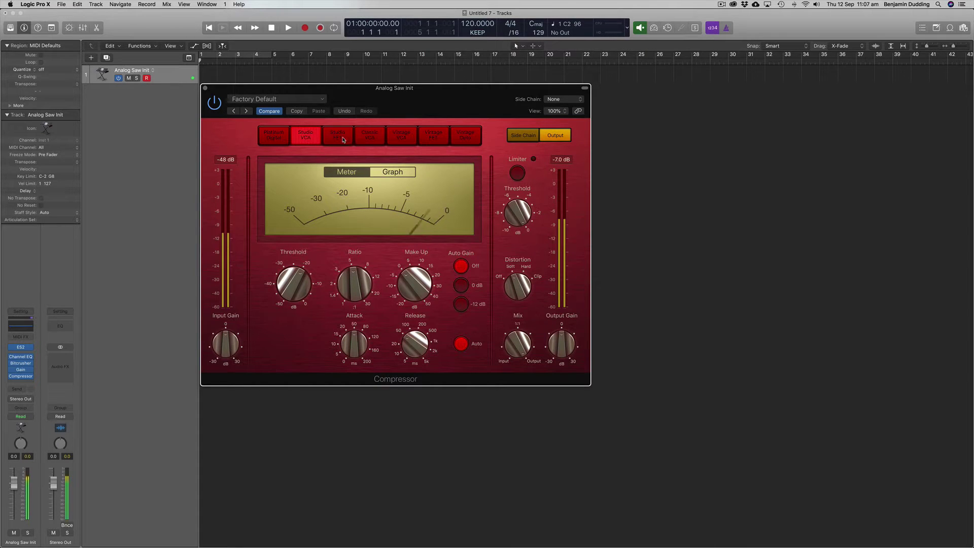
click(343, 139)
click(378, 141)
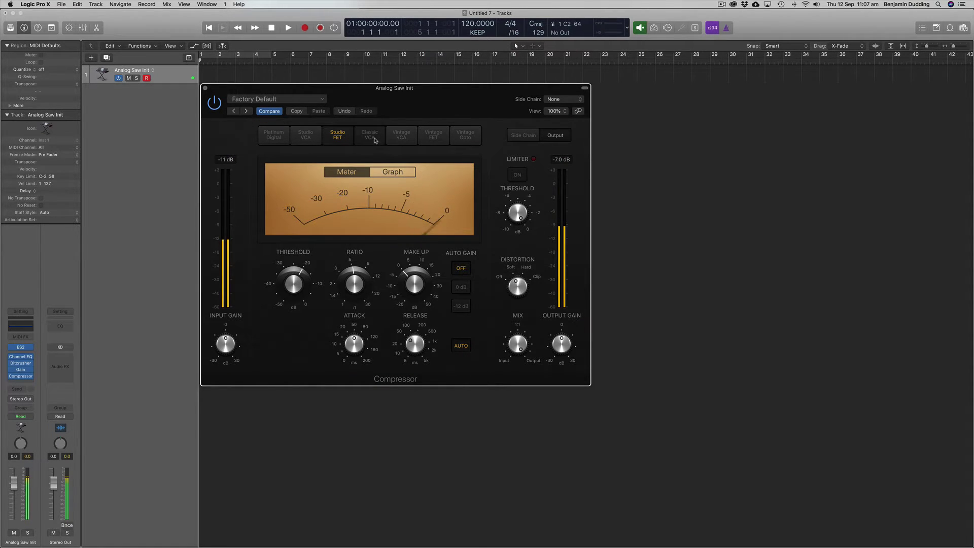
click(399, 140)
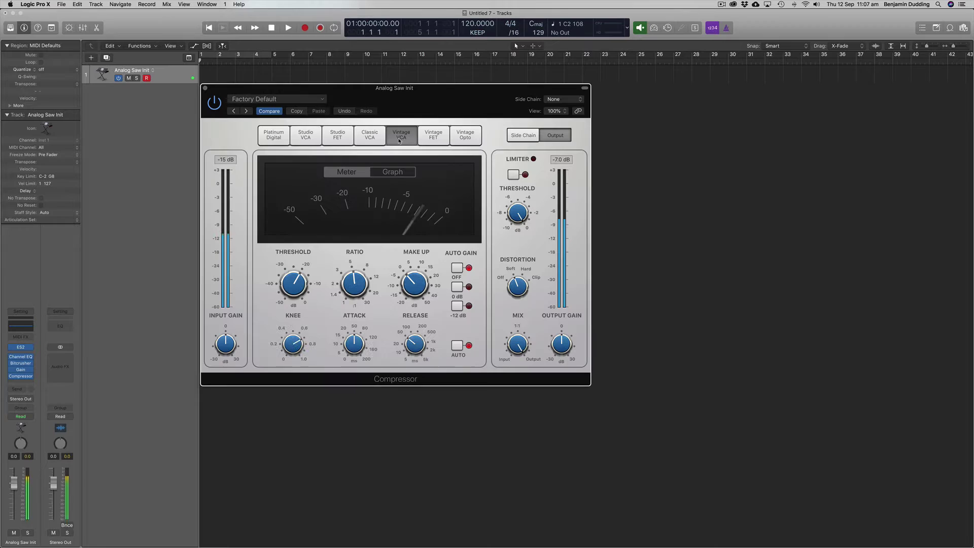
click(437, 140)
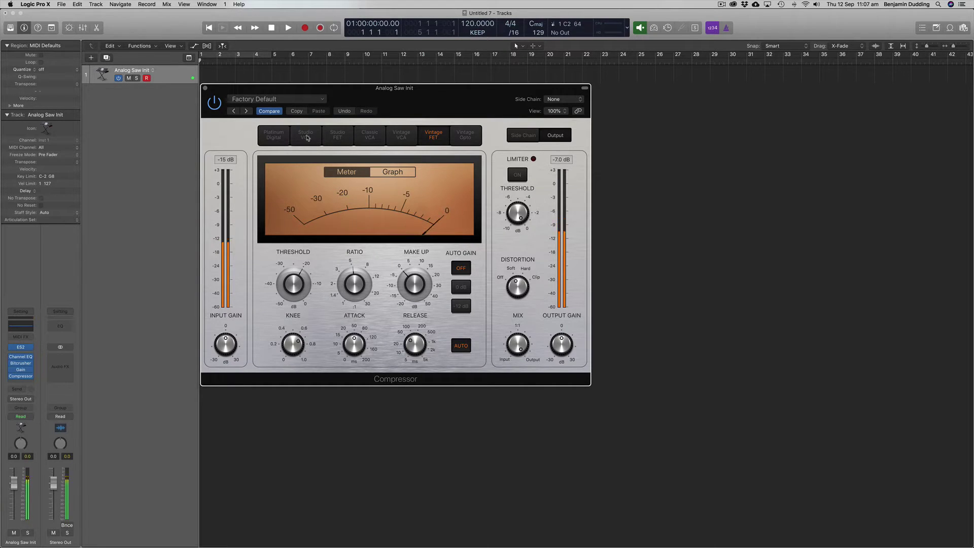
click(305, 135)
click(338, 136)
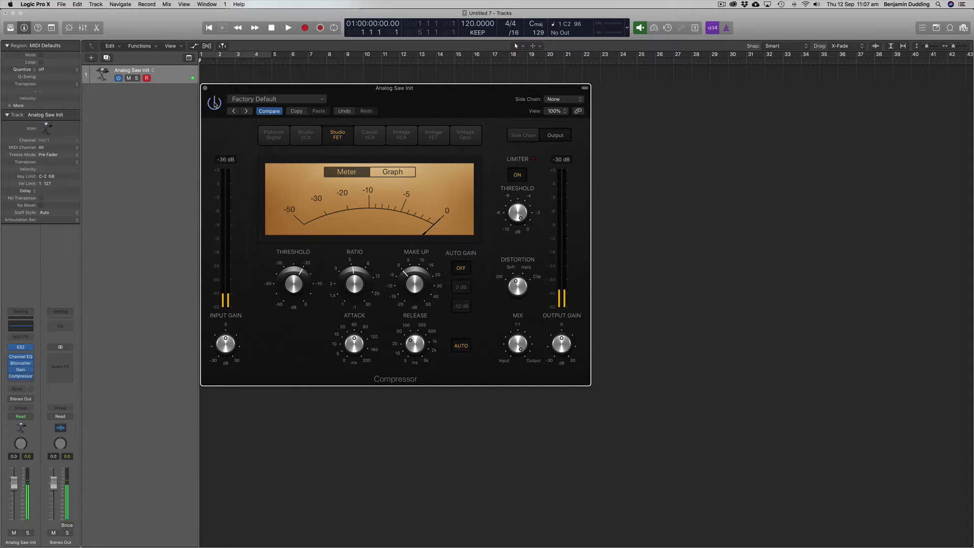
Fine-tune the Compressor's threshold and ratio, compare the kick with it bypassed, and close it with the compression active
mouse_move(409, 279)
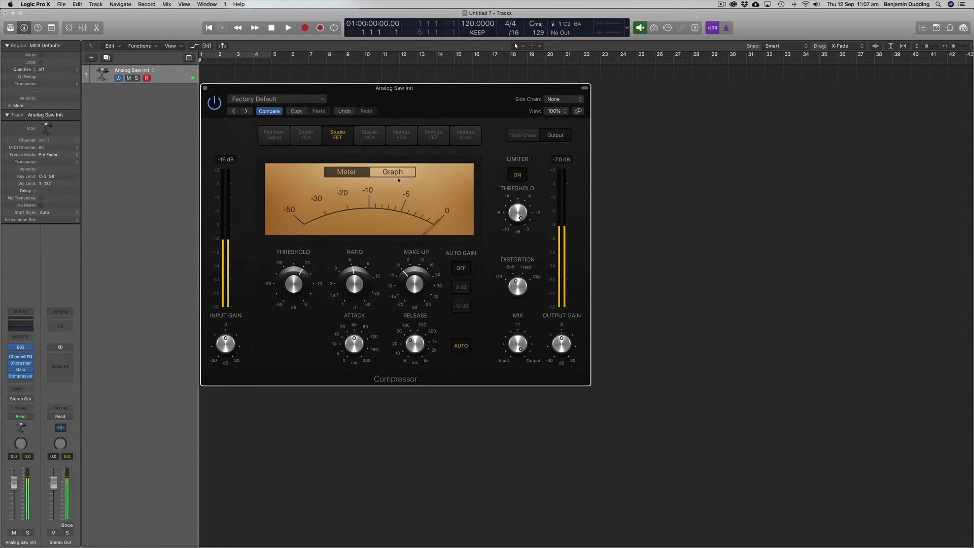
drag(373, 271, 309, 291)
drag(359, 310, 363, 339)
mouse_move(300, 274)
click(205, 88)
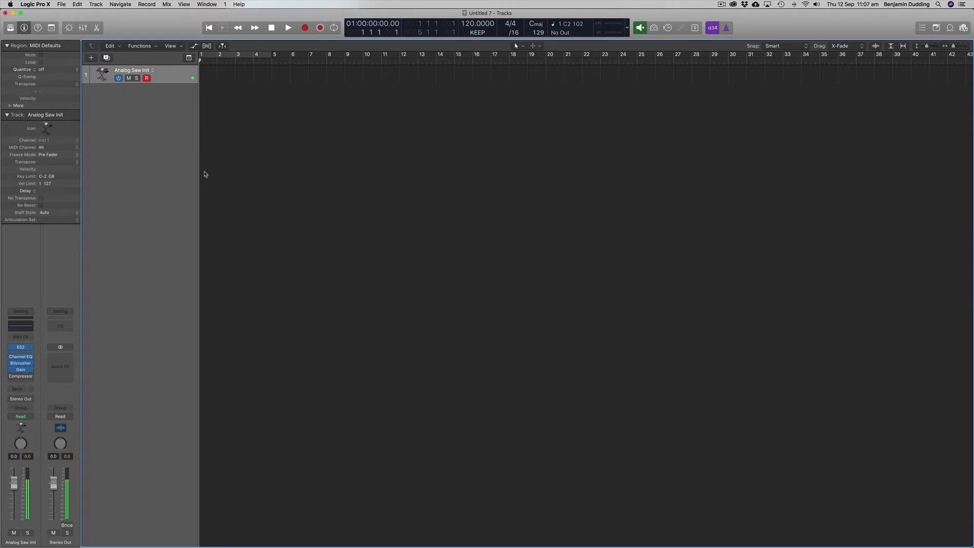
mouse_move(8, 380)
click(20, 376)
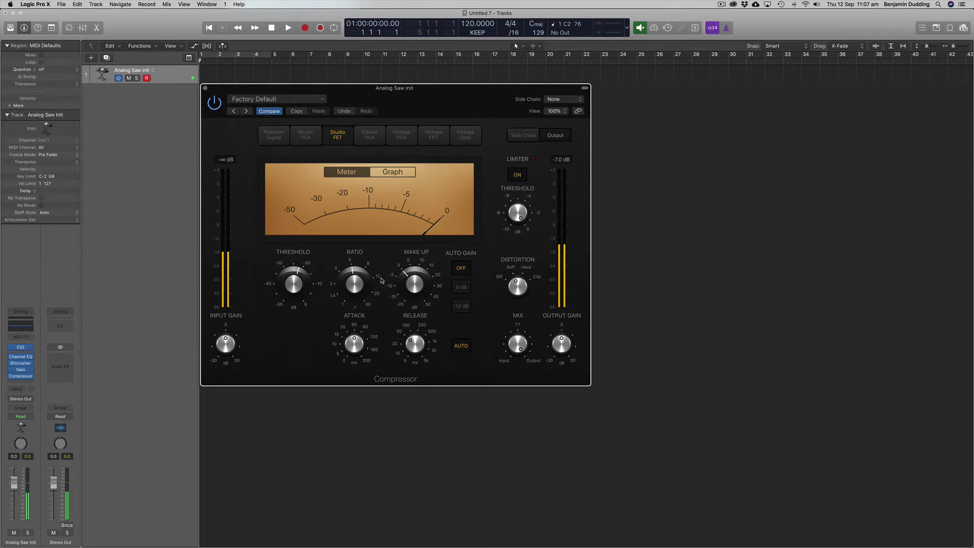
drag(359, 282, 304, 275)
click(20, 376)
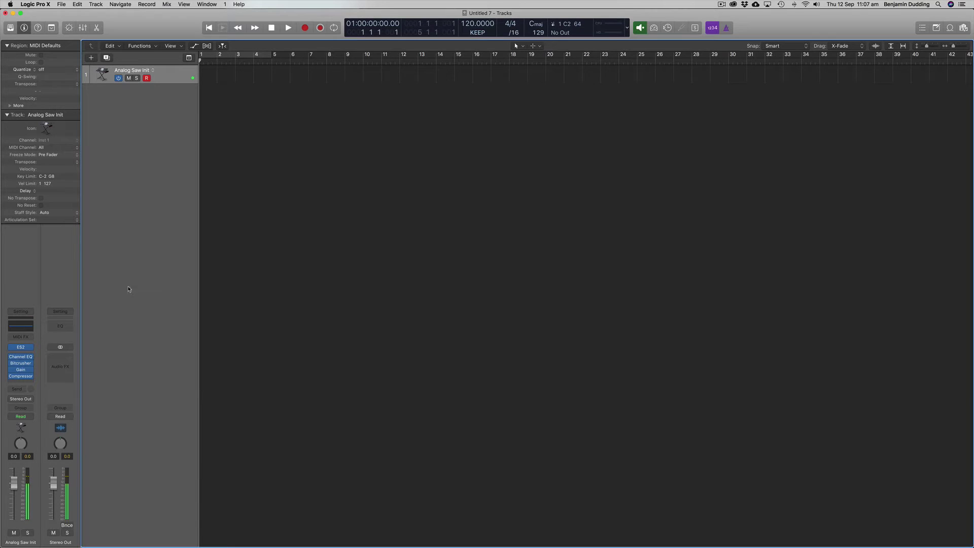
Insert a stereo Space Designer reverb after the Compressor and lower its wet level to -37 dB
click(31, 383)
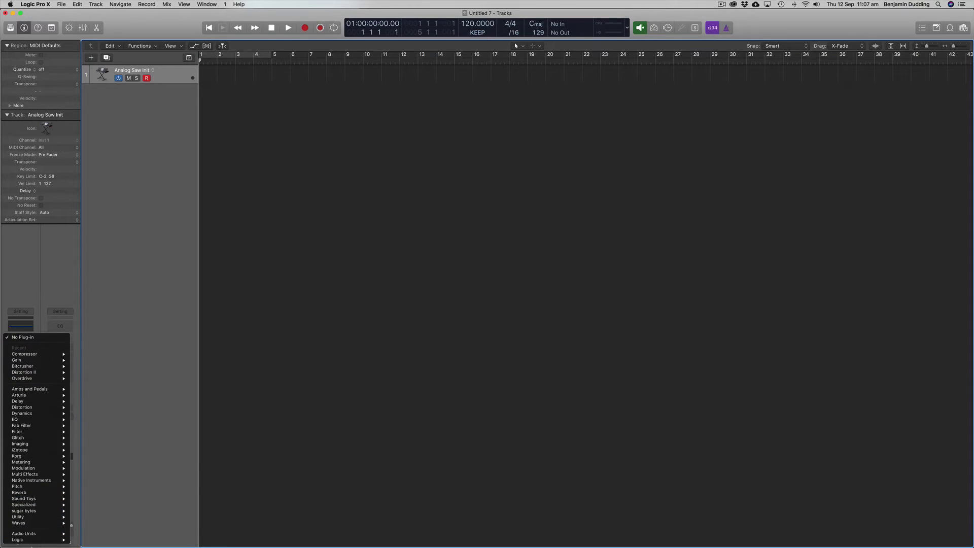
mouse_move(28, 493)
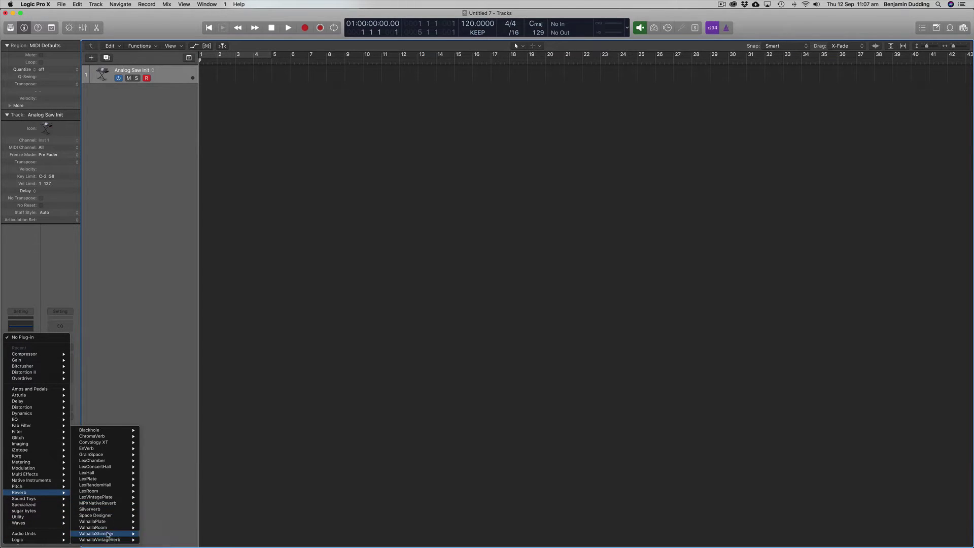
mouse_move(108, 516)
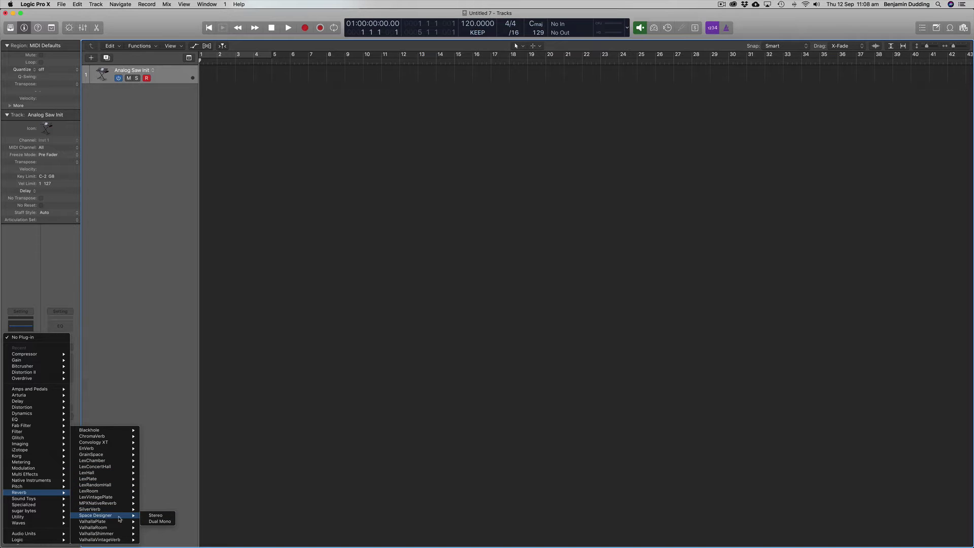
click(153, 517)
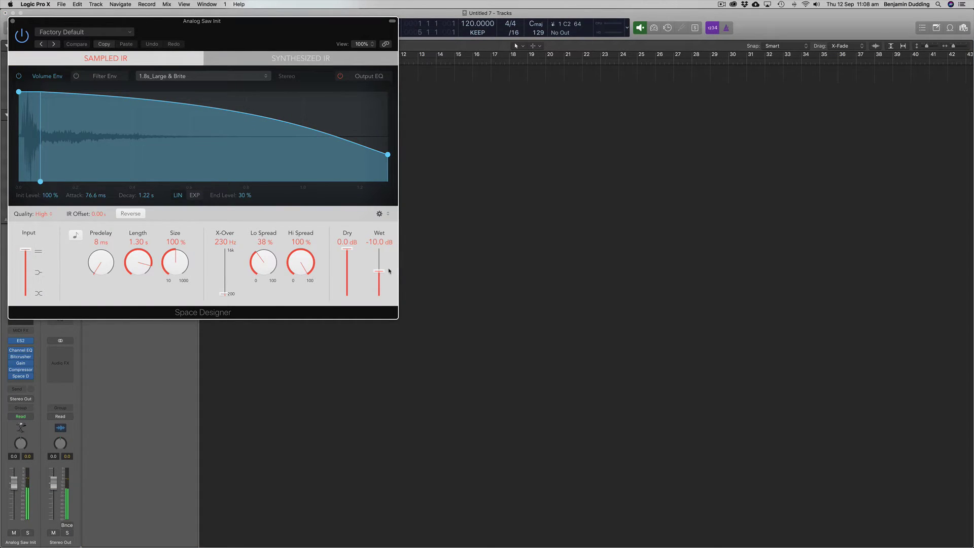
drag(379, 270, 382, 290)
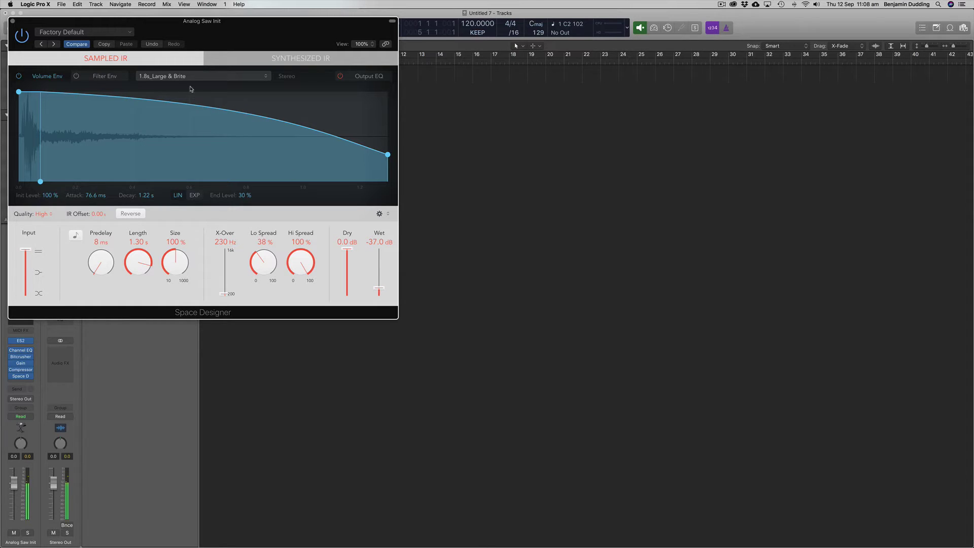
Audition Space Designer's small-space room presets, from 0.2s Small Wet Room up to 0.4s Little Room
click(71, 33)
mouse_move(79, 204)
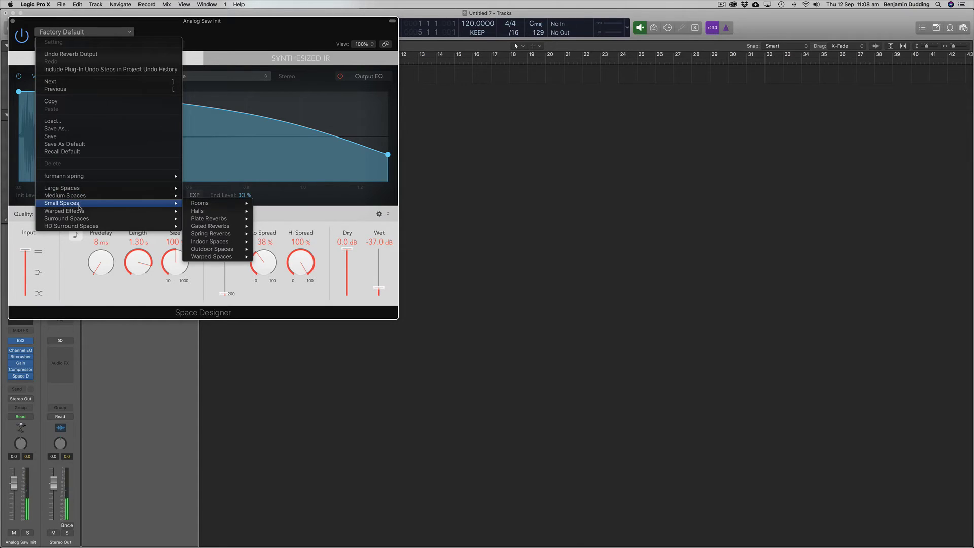
mouse_move(227, 205)
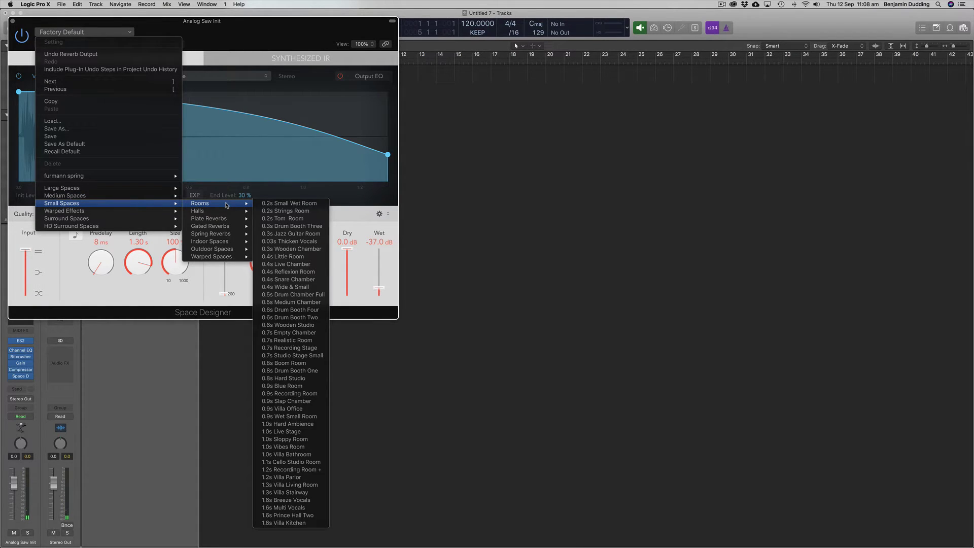
click(262, 203)
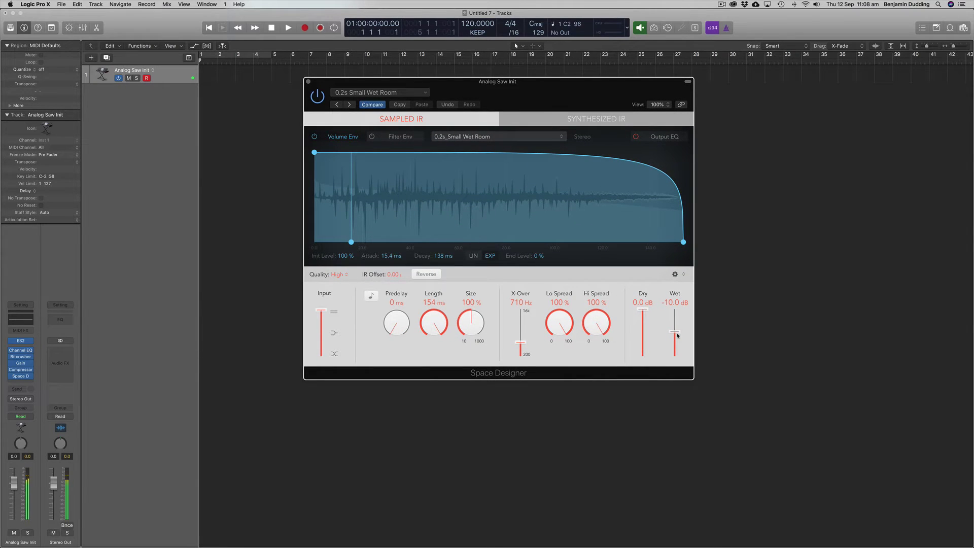
click(349, 105)
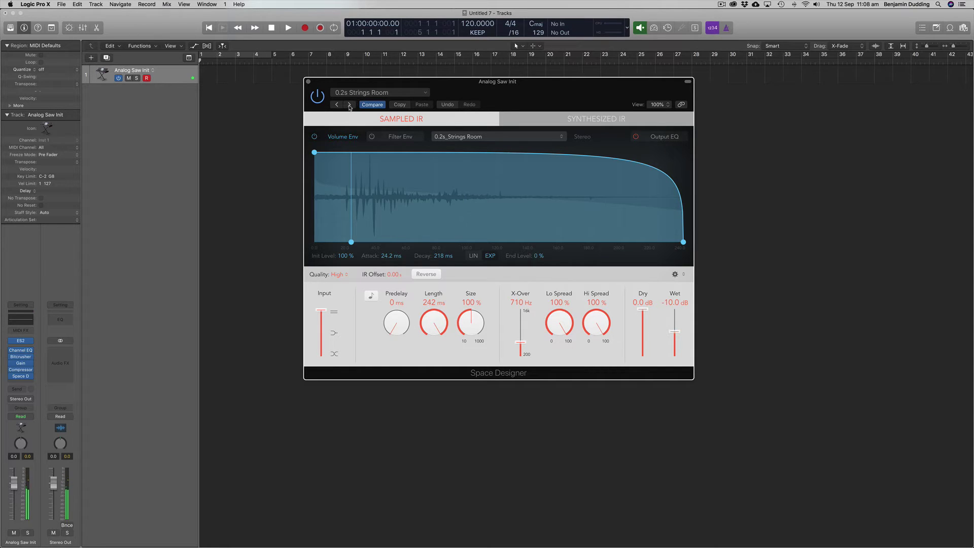
click(349, 105)
click(349, 105)
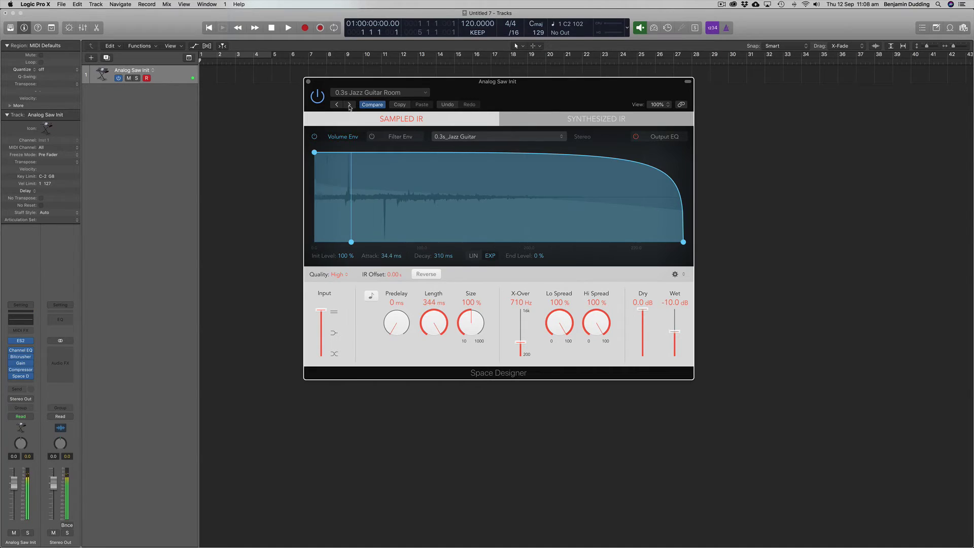
click(350, 105)
click(350, 105)
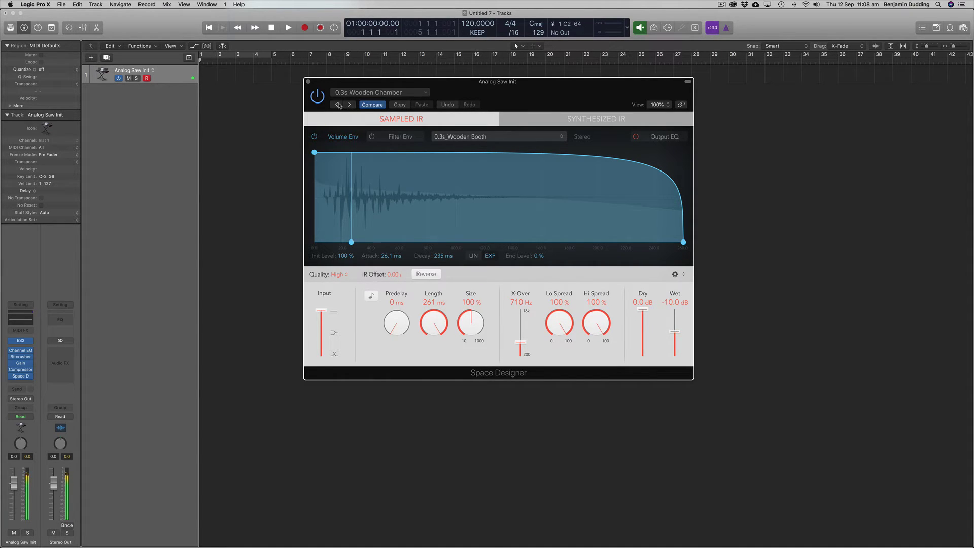
click(357, 94)
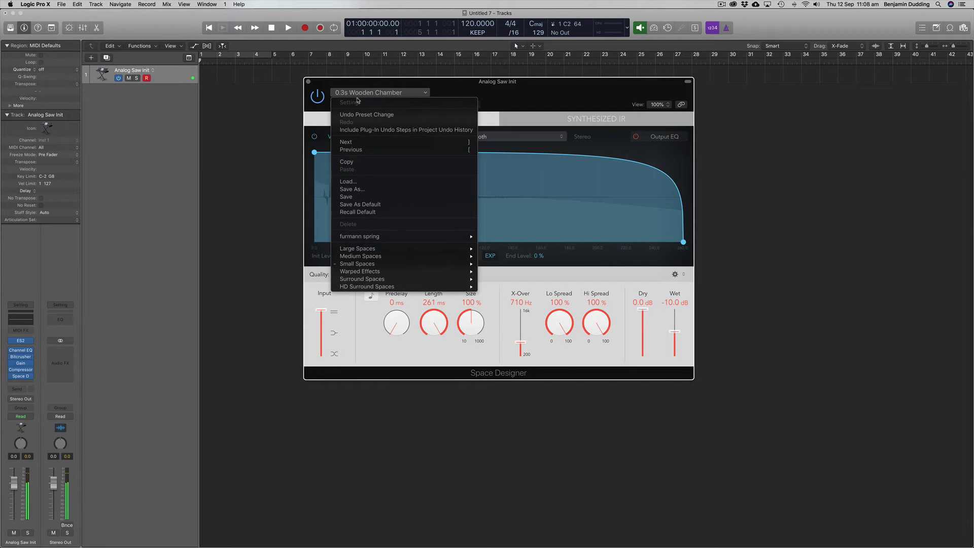
mouse_move(400, 267)
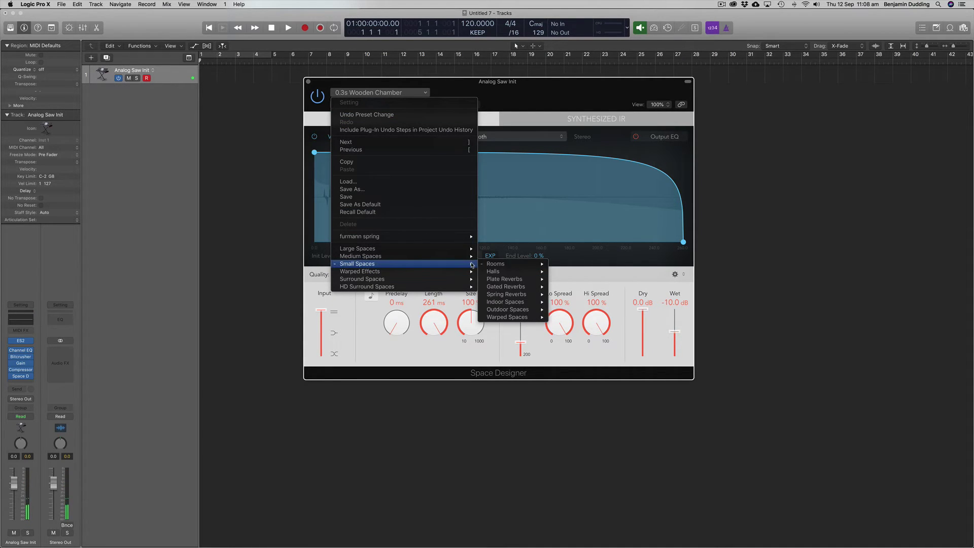
mouse_move(537, 263)
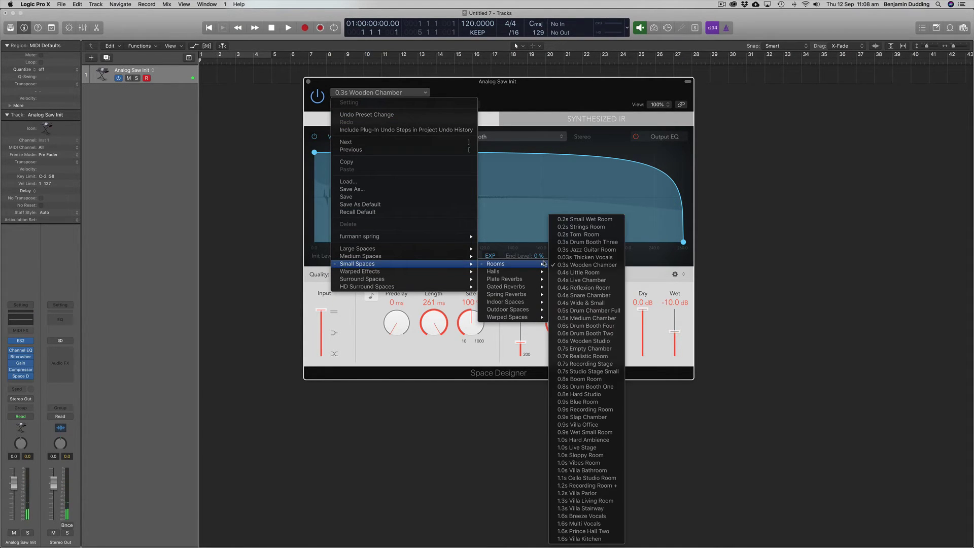
click(572, 273)
Load the 0.2s Tom Room preset from the small-space rooms in Space Designer
click(361, 95)
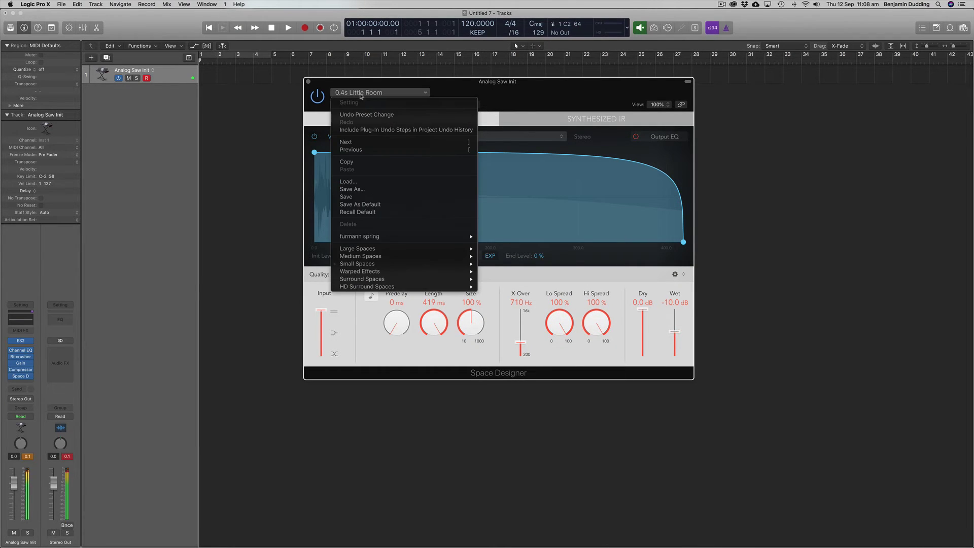
mouse_move(456, 263)
mouse_move(538, 267)
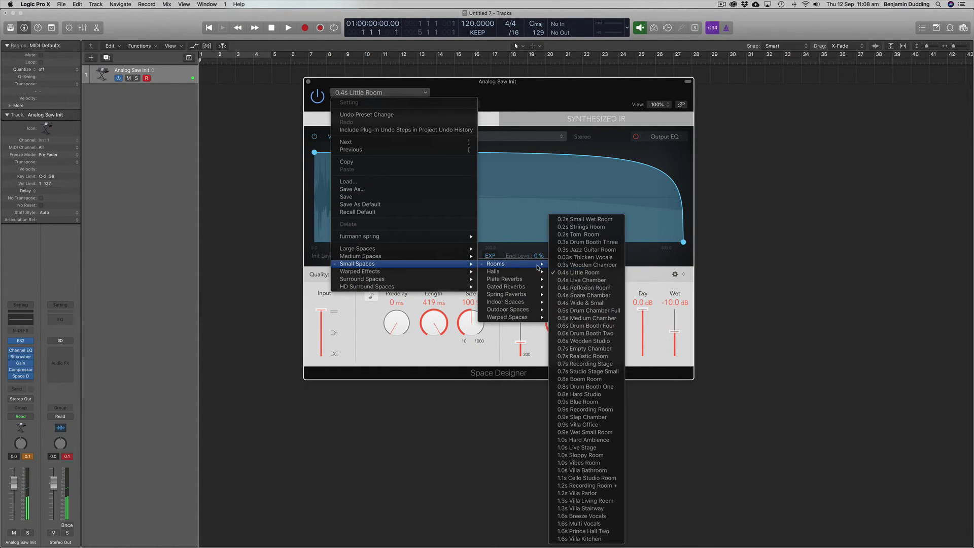
click(588, 234)
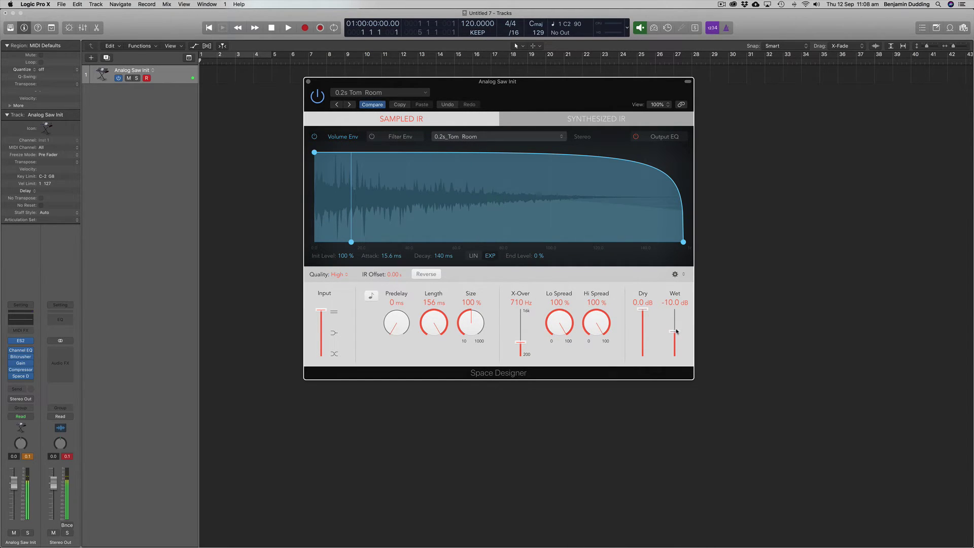
Lower the reverb's wet level to about -33 dB, comparing the kick with Space Designer bypassed along the way
drag(675, 333, 675, 350)
click(318, 98)
click(317, 98)
drag(672, 351, 672, 344)
Set the reverb's predelay to 62 ms
mouse_move(396, 333)
mouse_down()
mouse_move(397, 317)
mouse_move(399, 325)
mouse_up()
scroll(677, 346, down, 4)
scroll(677, 346, down, 1)
Shape the reverb's Output EQ with a gentle low cut at about 450 Hz and a low shelf at 210 Hz, -0.5 dB
click(659, 136)
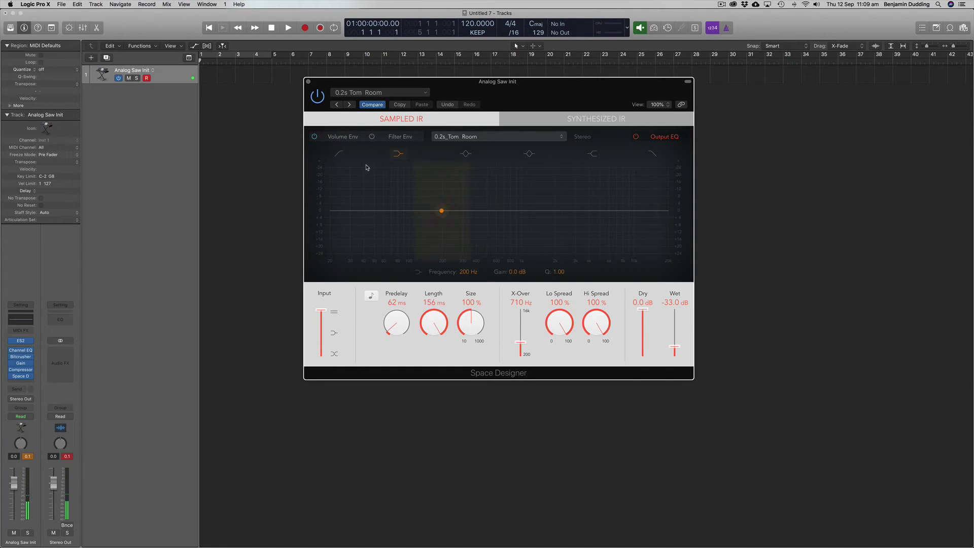
drag(344, 189, 481, 230)
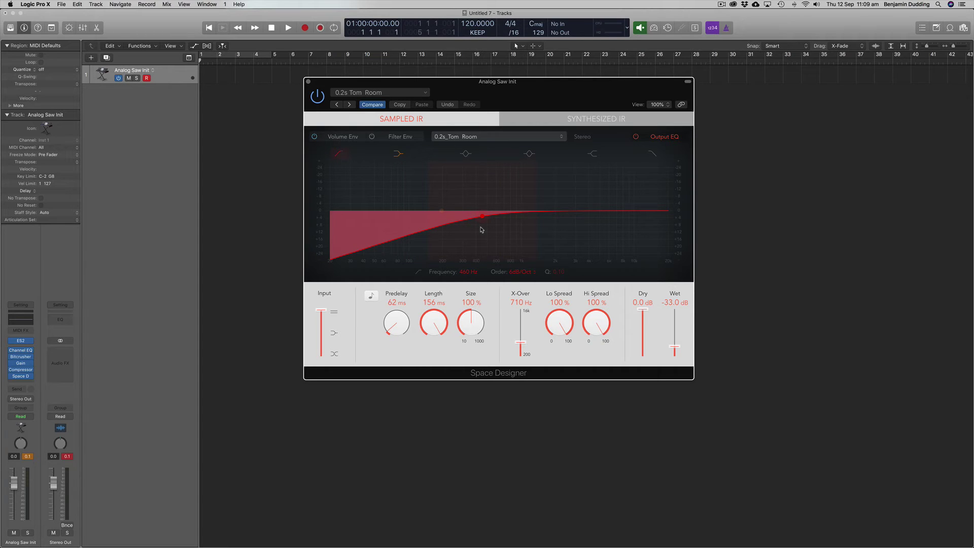
click(523, 272)
click(522, 279)
drag(482, 218, 442, 213)
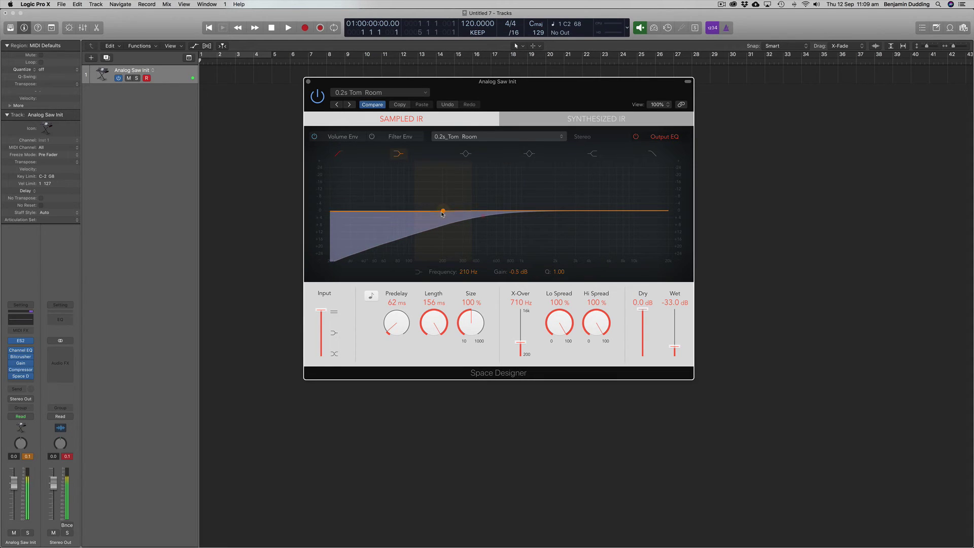
Clear the channel peak readouts and close Space Designer, keeping the reverb's wet level at -33 dB
drag(675, 348, 676, 348)
click(67, 456)
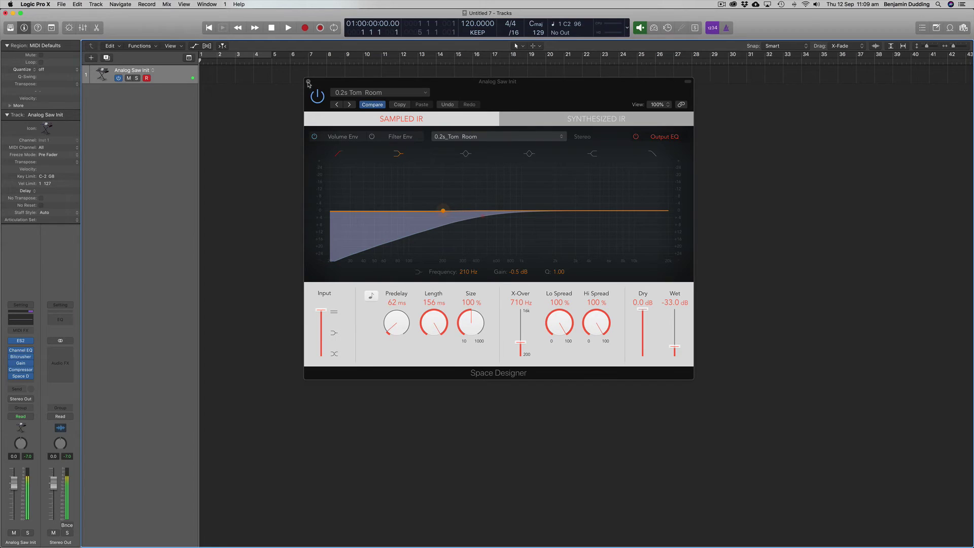
click(308, 82)
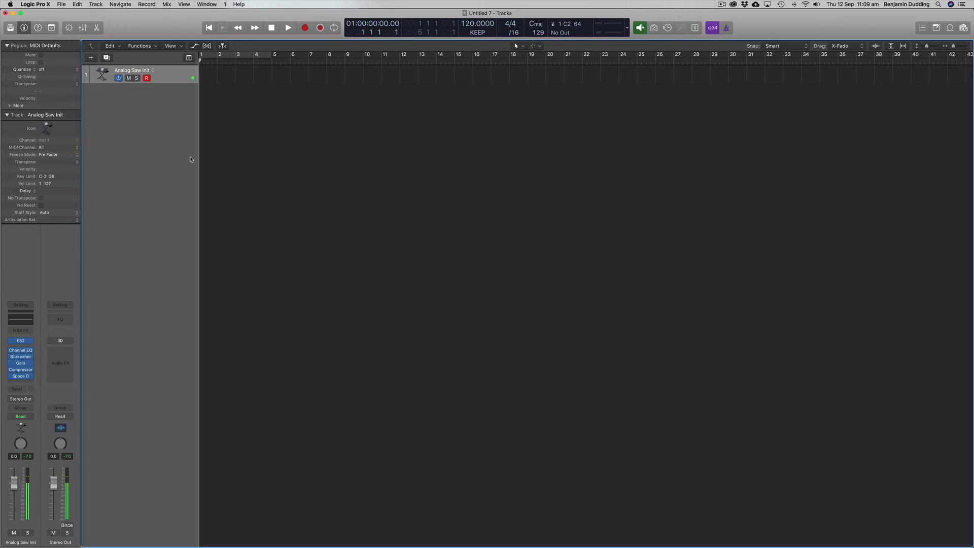
Save the ES2 settings as the preset "kick 1" in a new folder named "drum sounds"
click(24, 340)
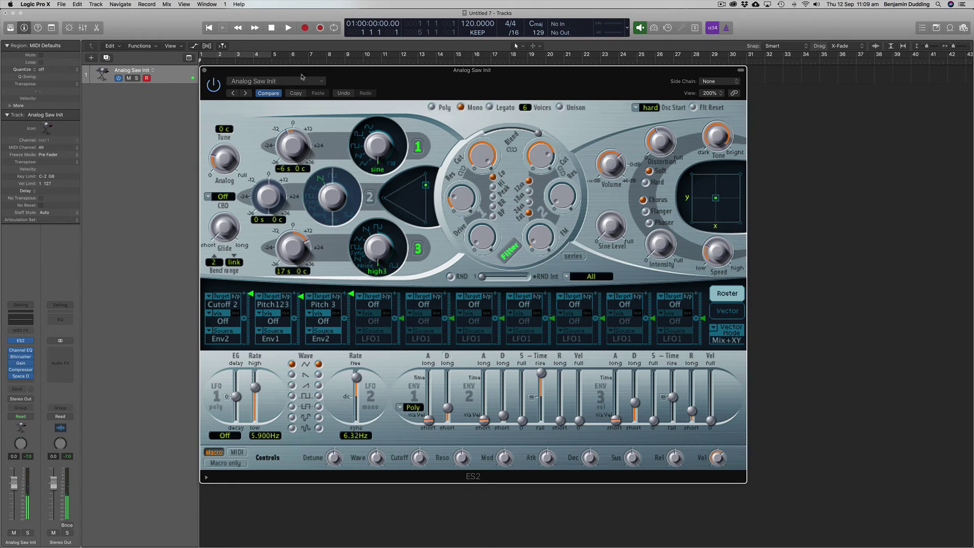
click(272, 82)
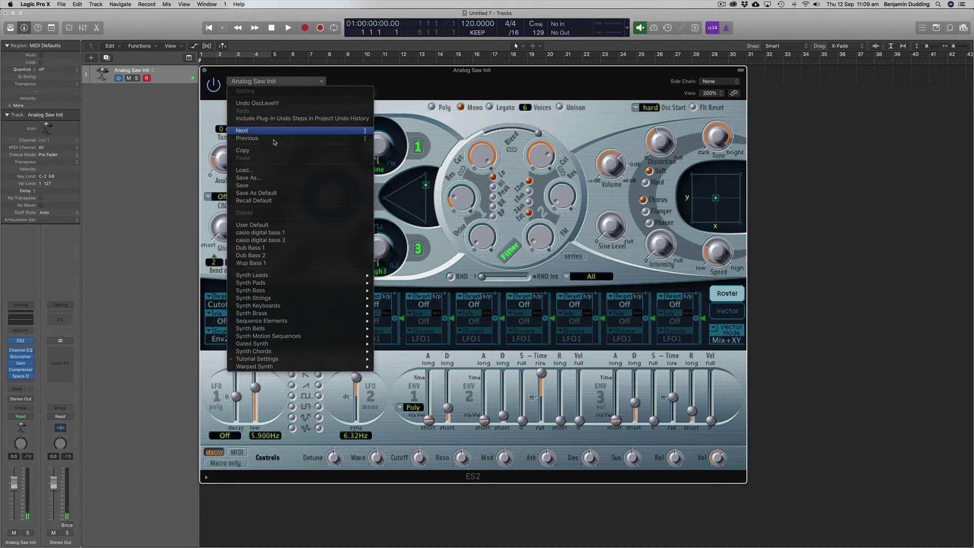
click(275, 179)
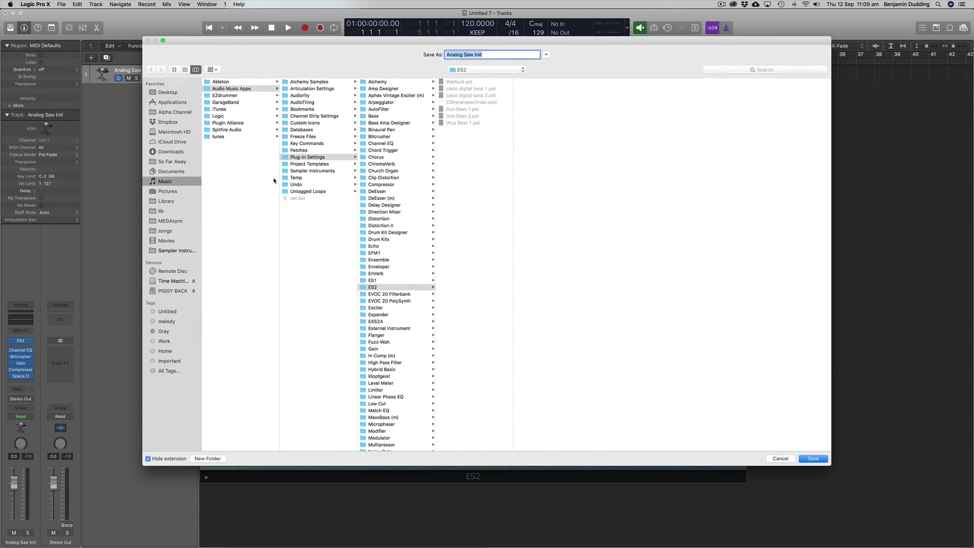
click(219, 458)
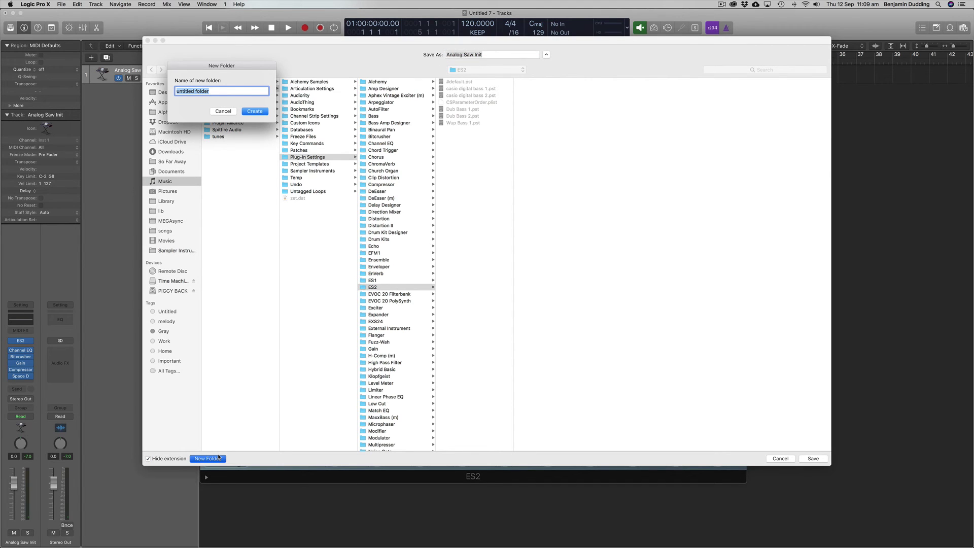
text(drum sounds)
click(254, 110)
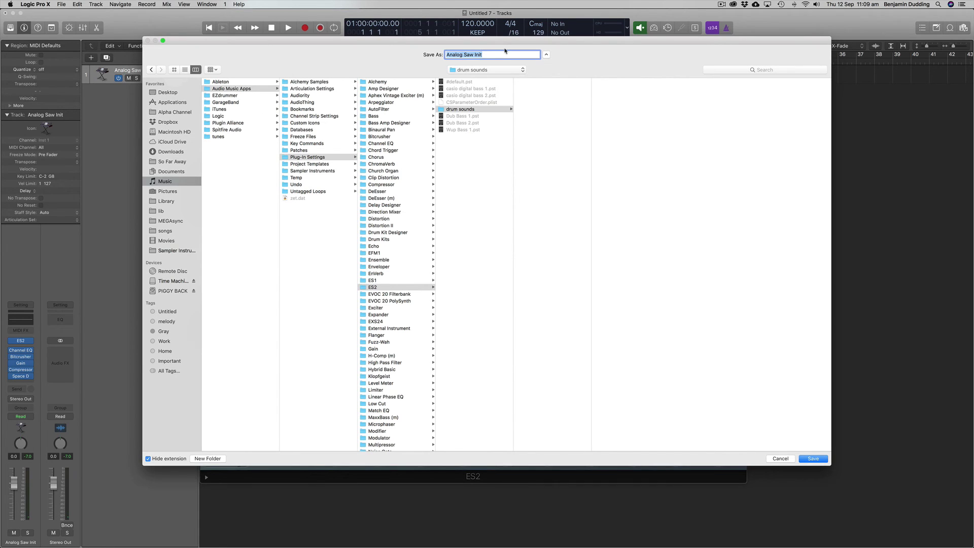
text(kick 1)
click(814, 460)
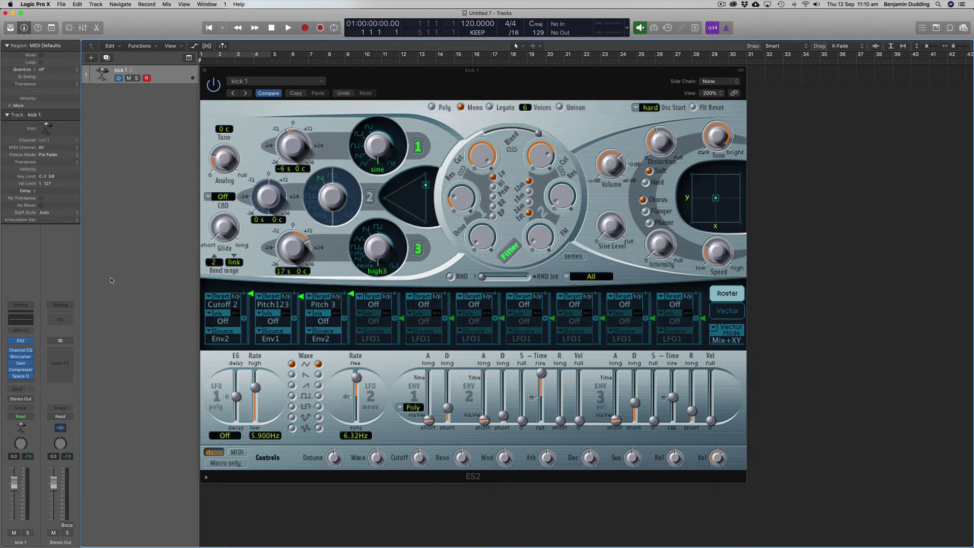
Save the instrument's channel strip setting as "kick 1" in a new folder named "drums"
click(21, 305)
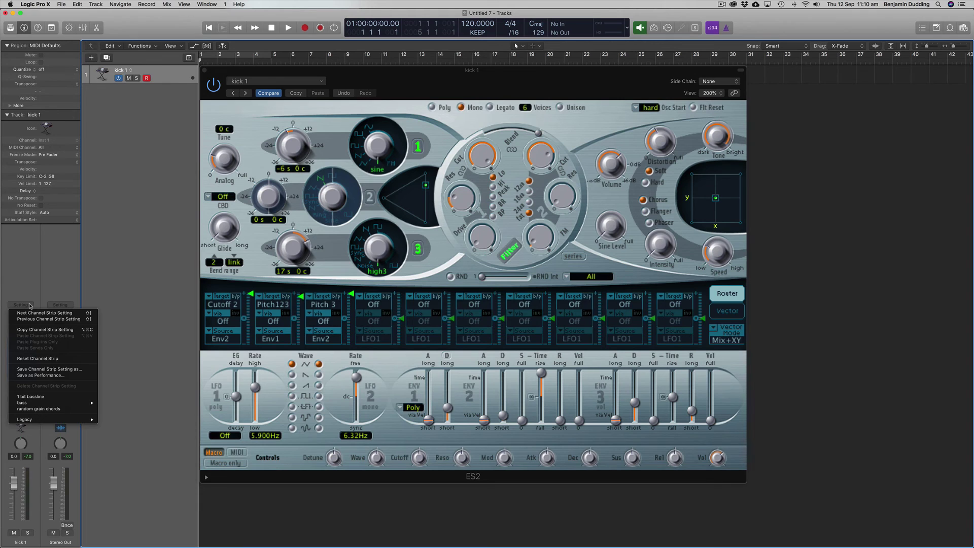
click(33, 369)
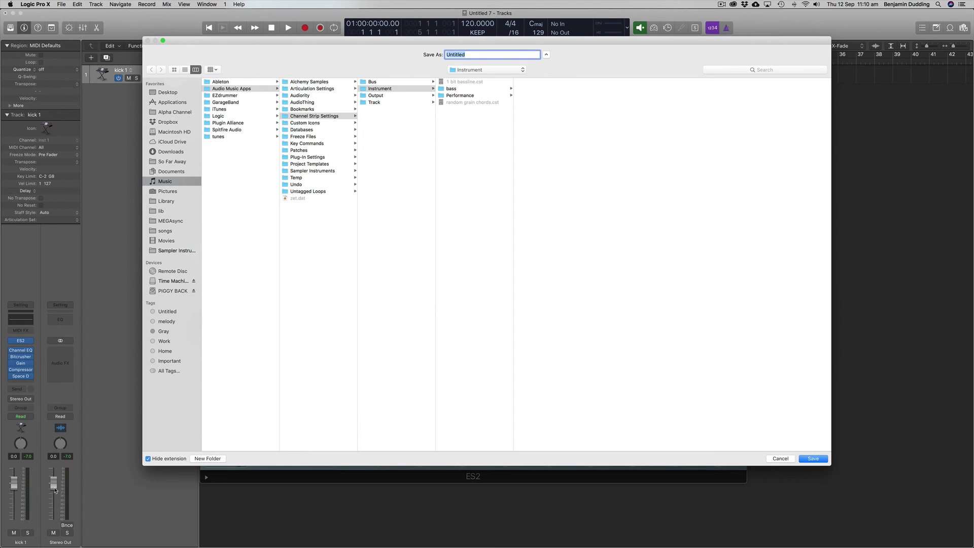
click(198, 459)
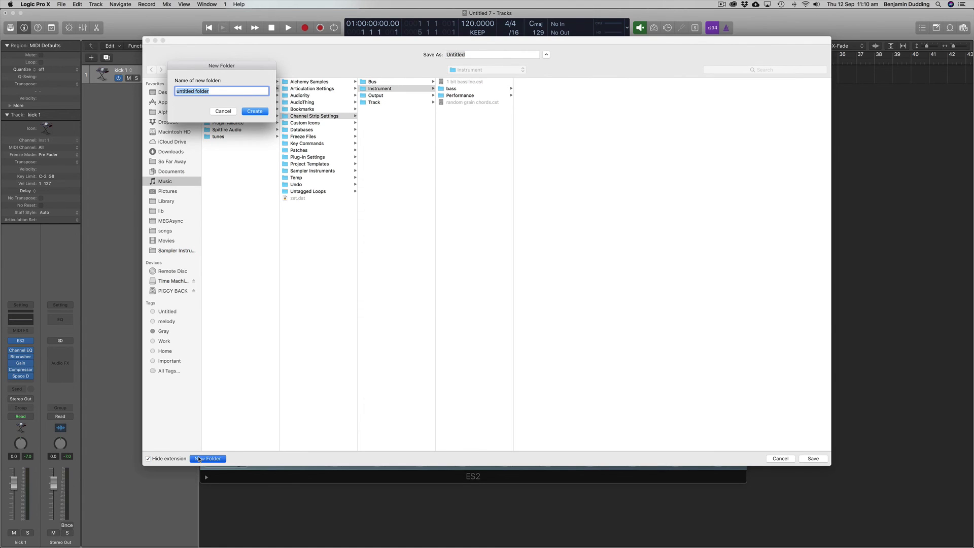
text(drums)
click(255, 111)
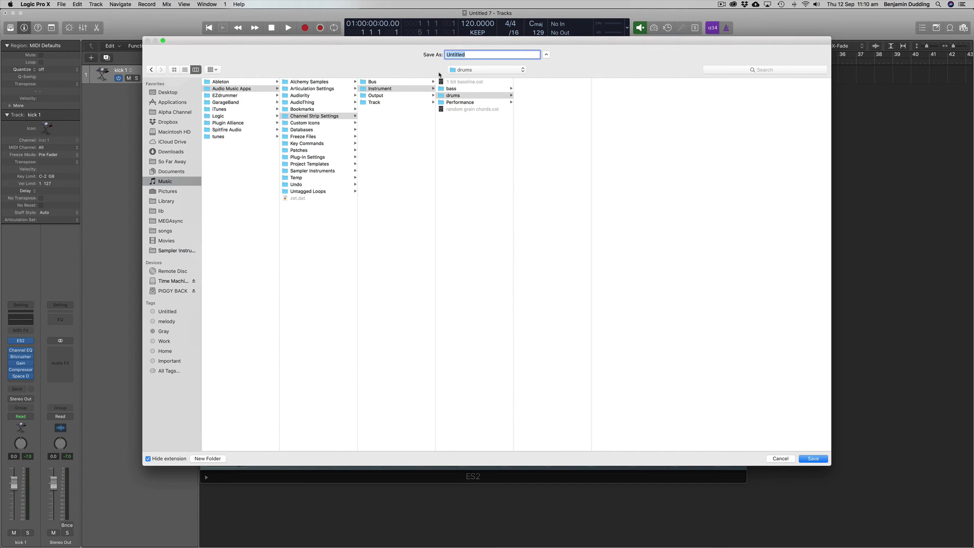
text(kick 1)
click(817, 460)
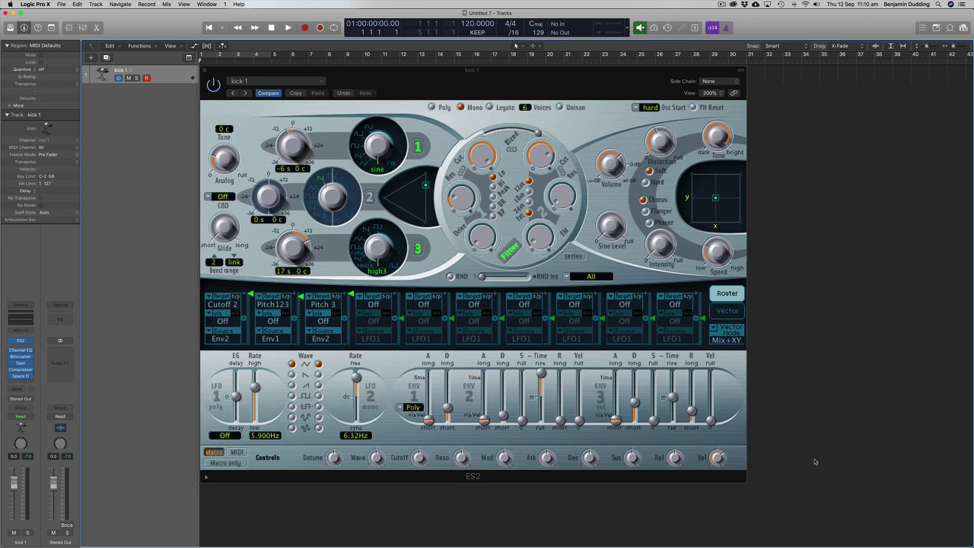